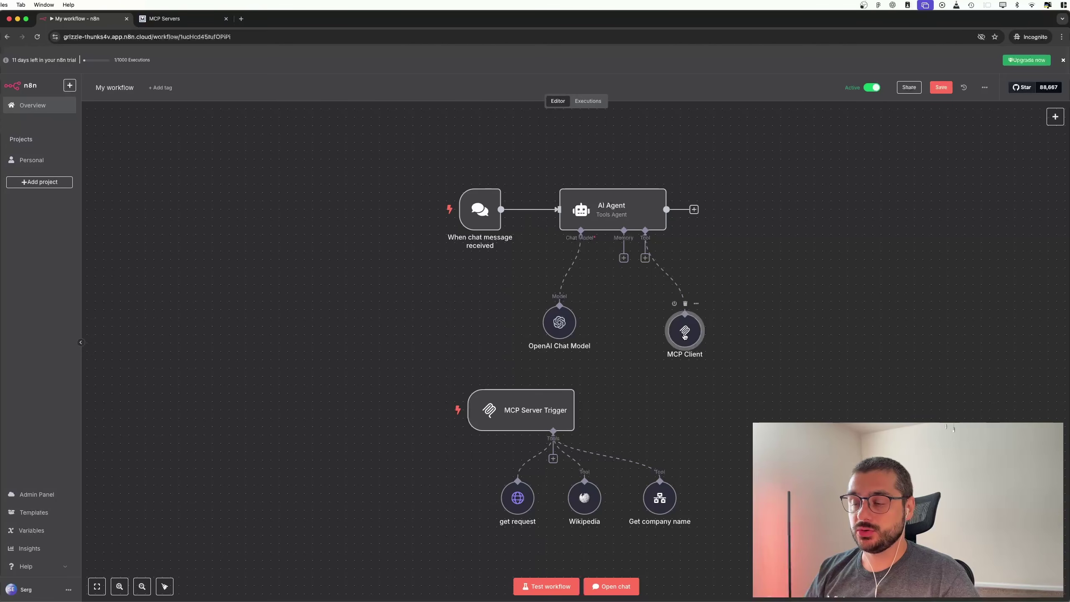
Step: Open the Github server's details from the featured MCP servers on the MCP.so site
left_click_drag(683, 338, 683, 330)
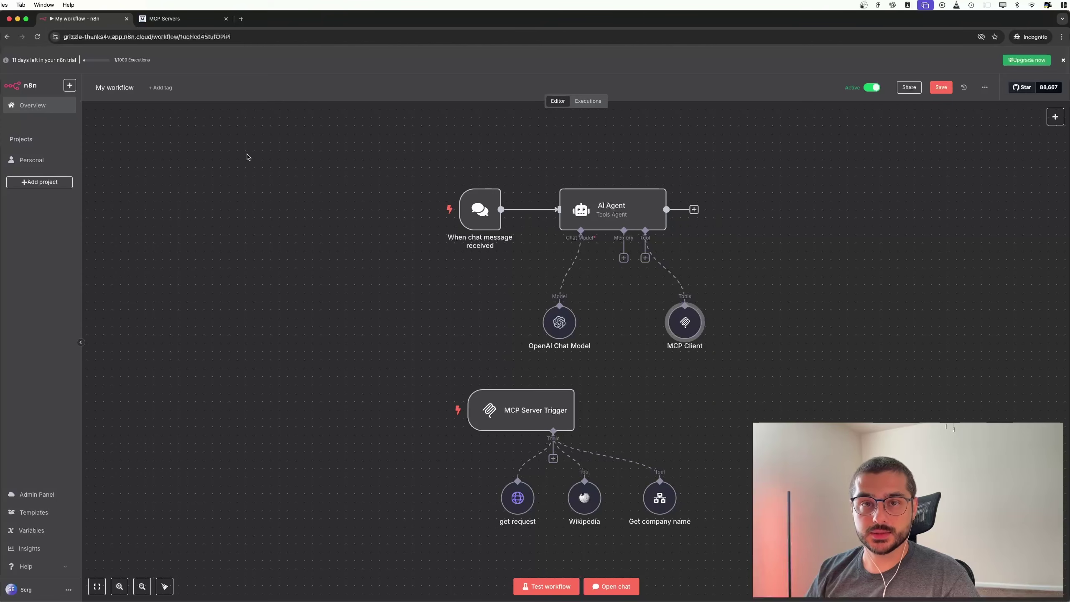
left_click(169, 19)
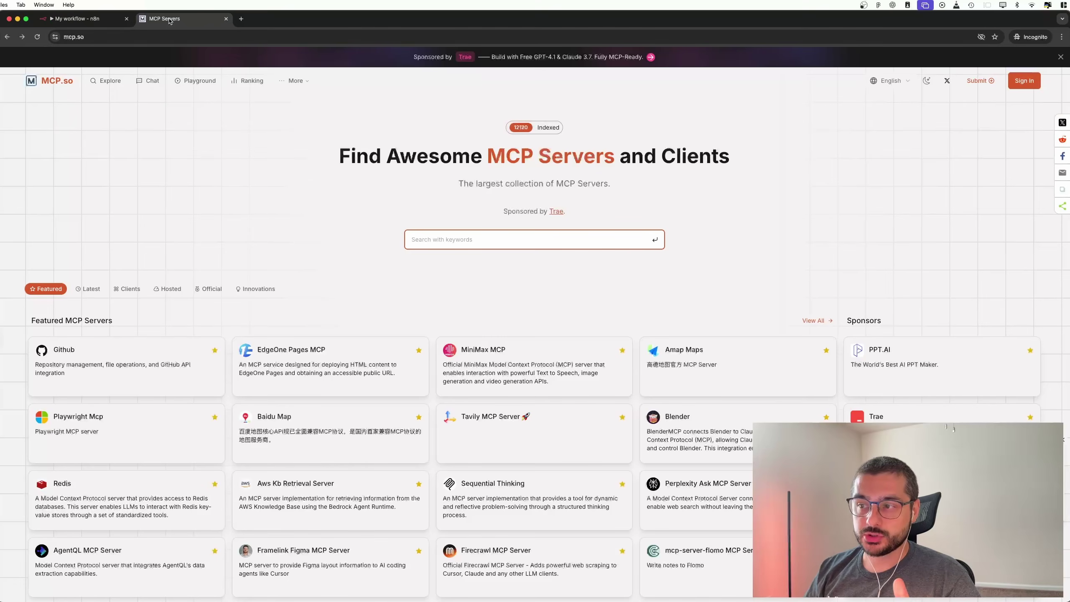
left_click(155, 367)
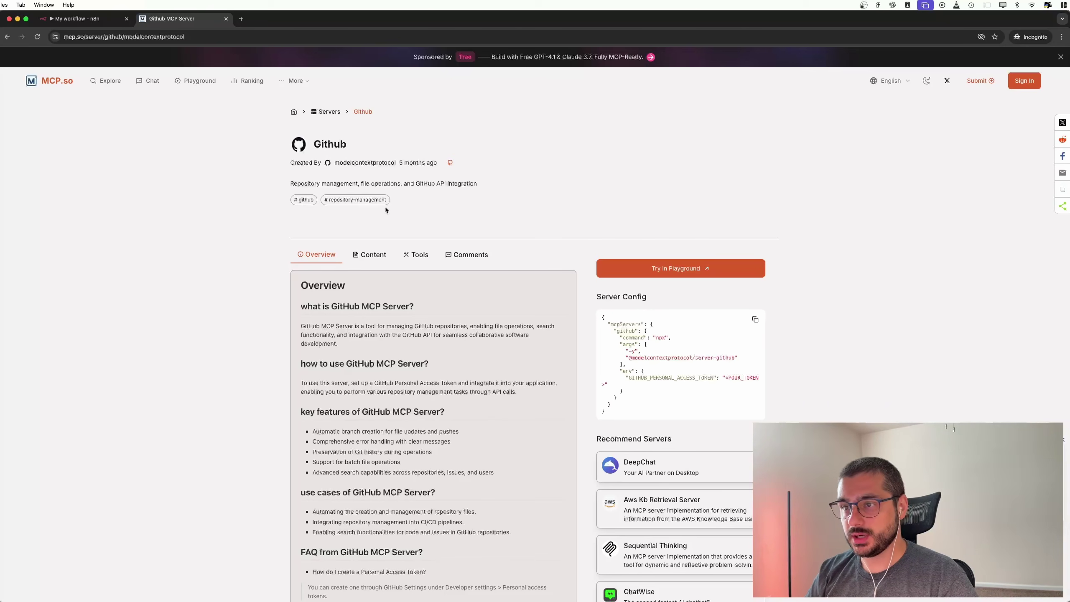
Step: Enlarge the Github server page and examine the command and args lines of its Server Config
key("super+equal")
key("super+equal")
key("super+equal")
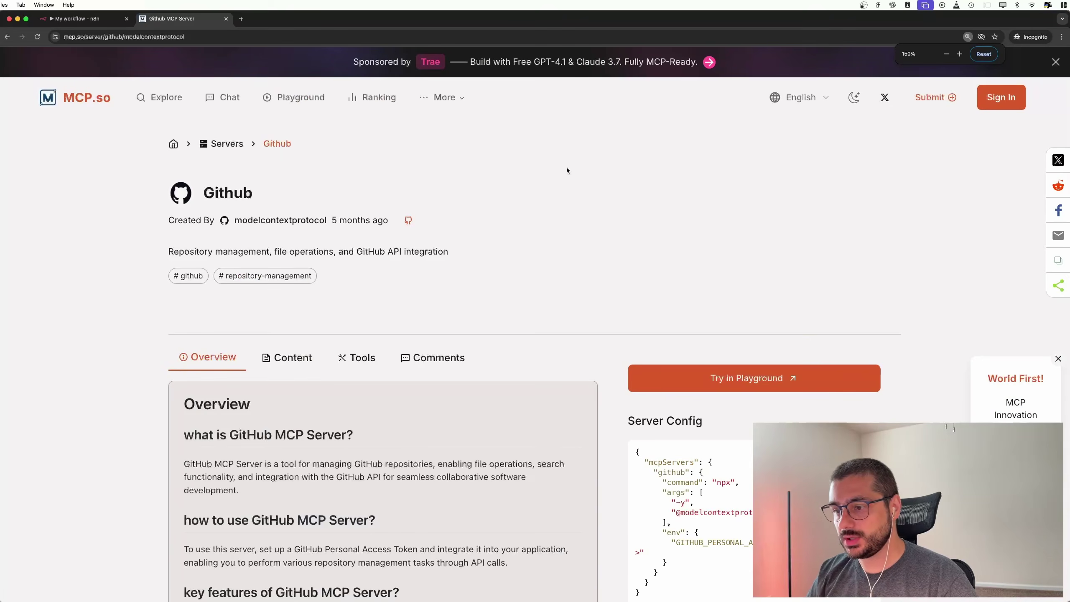
scroll(614, 181, "down", 2)
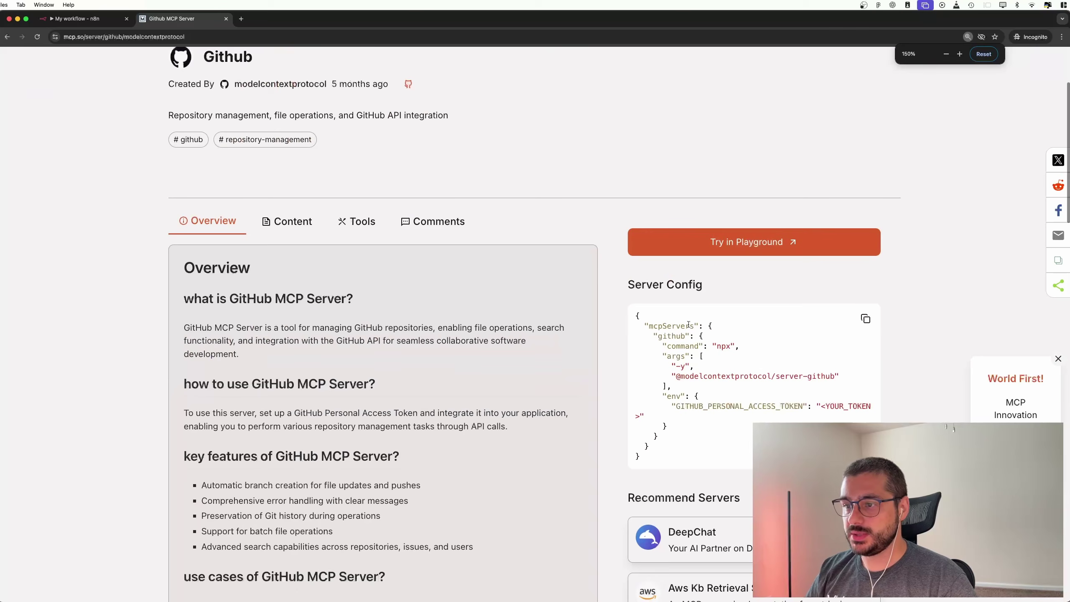
double_click(721, 347)
left_click_drag(649, 336, 728, 379)
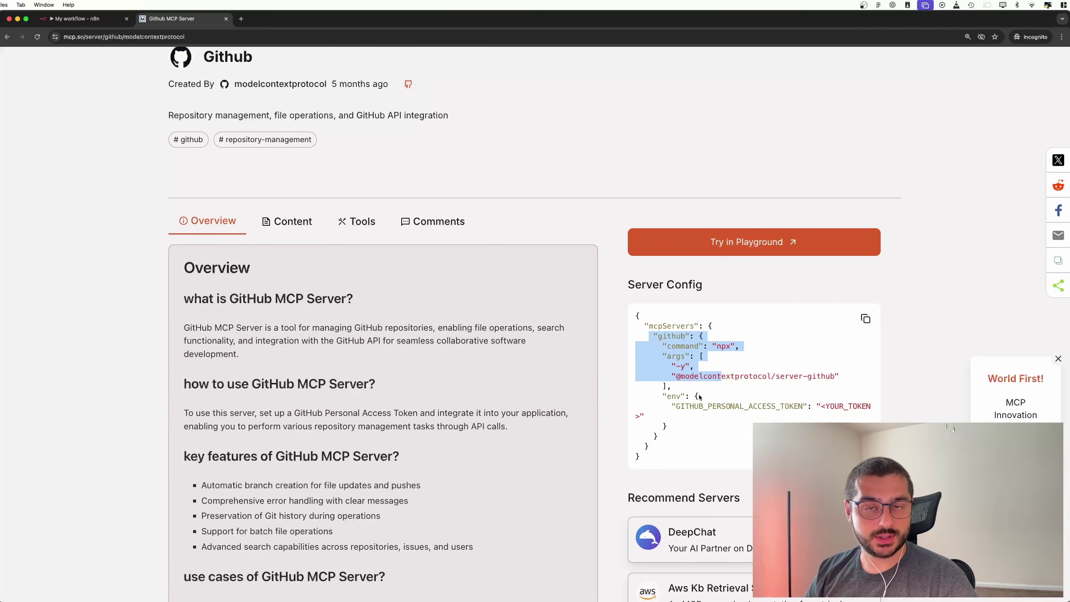
left_click_drag(694, 367, 779, 358)
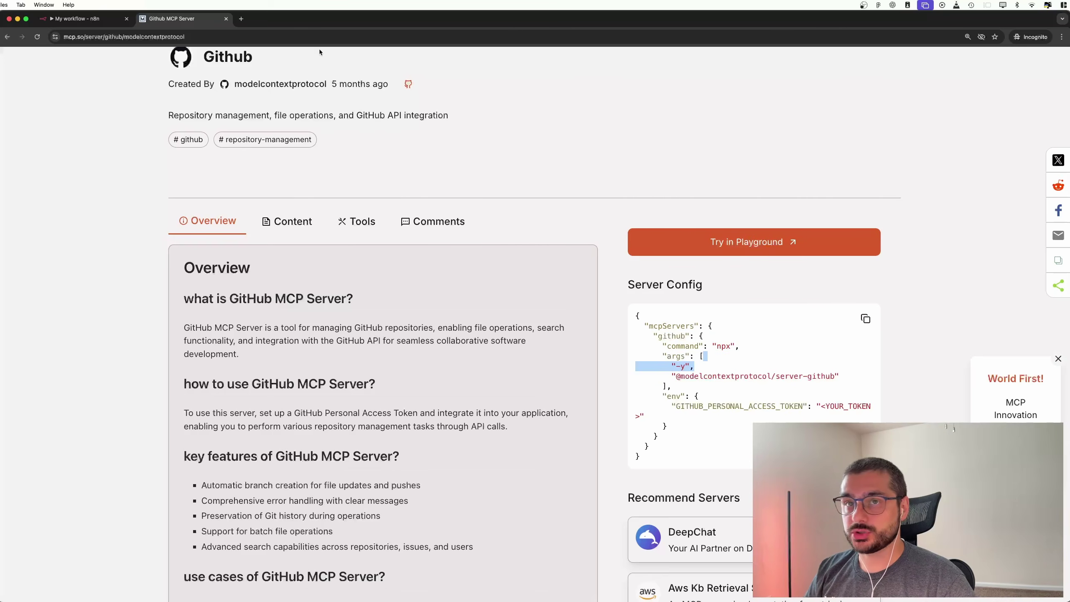
Step: Switch back to the n8n workflow, inspect the MCP Client node's SSE endpoint, and return to the canvas
left_click(80, 18)
double_click(704, 329)
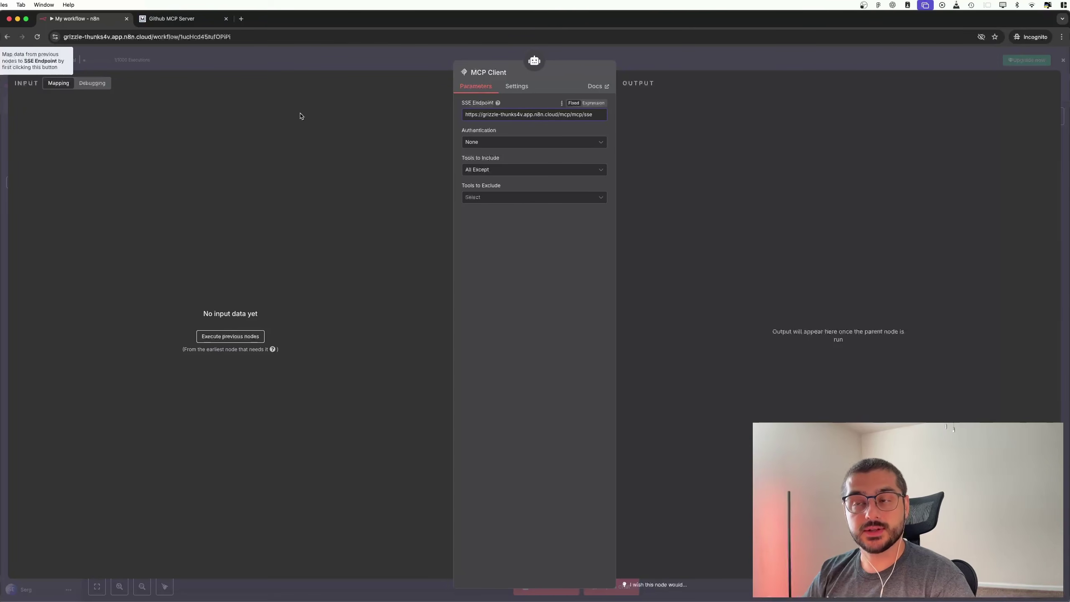
left_click(342, 170)
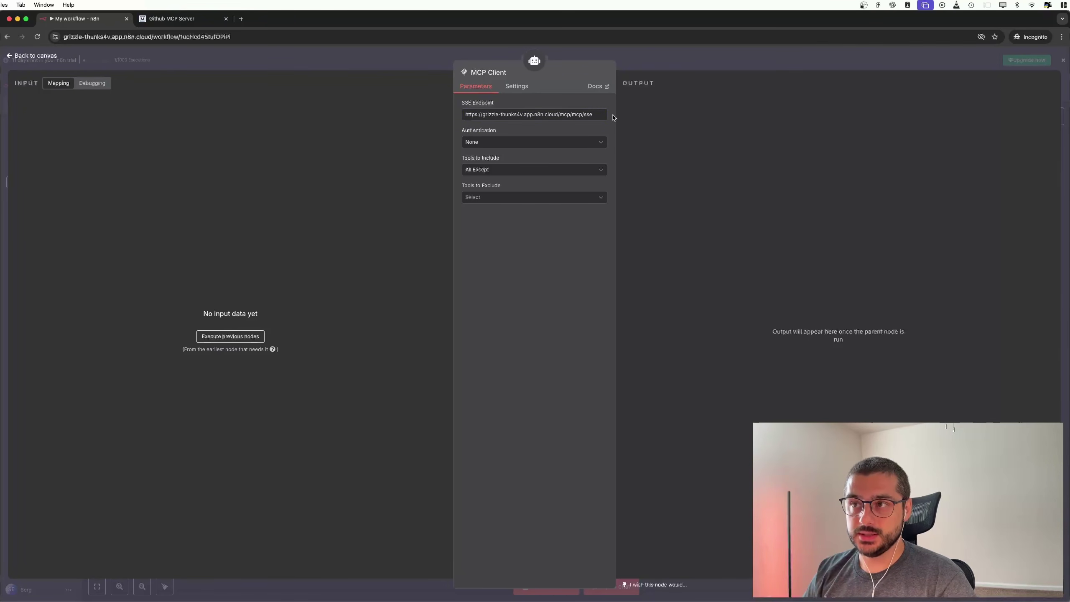
left_click(84, 66)
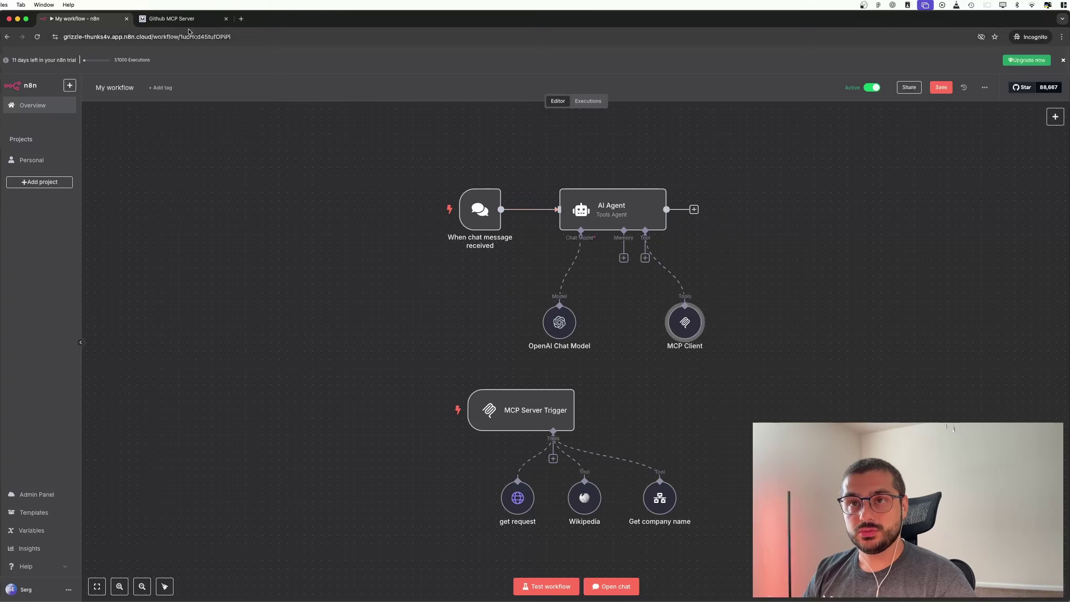
Step: Return to the Github MCP Server page and examine the npx command in its Server Config
left_click(181, 18)
scroll(332, 298, "down", 5)
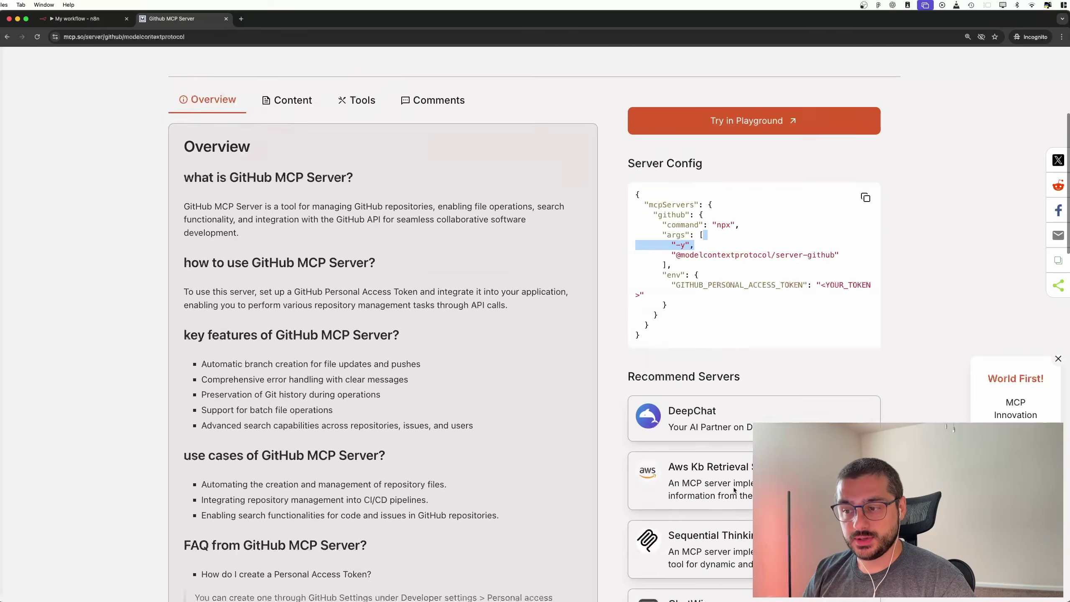
scroll(720, 485, "up", 4)
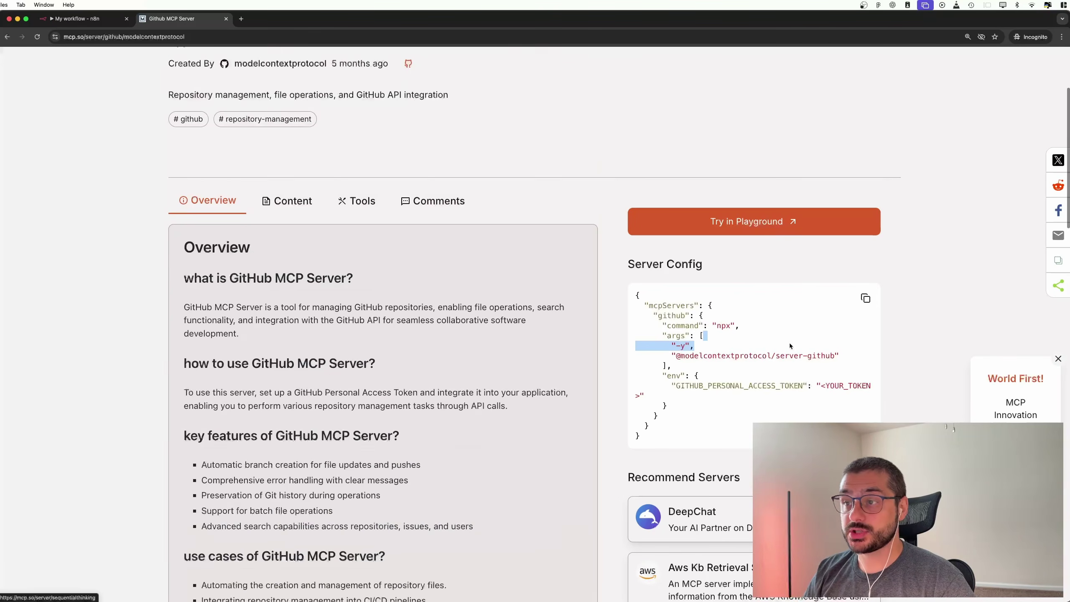
left_click_drag(690, 325, 750, 329)
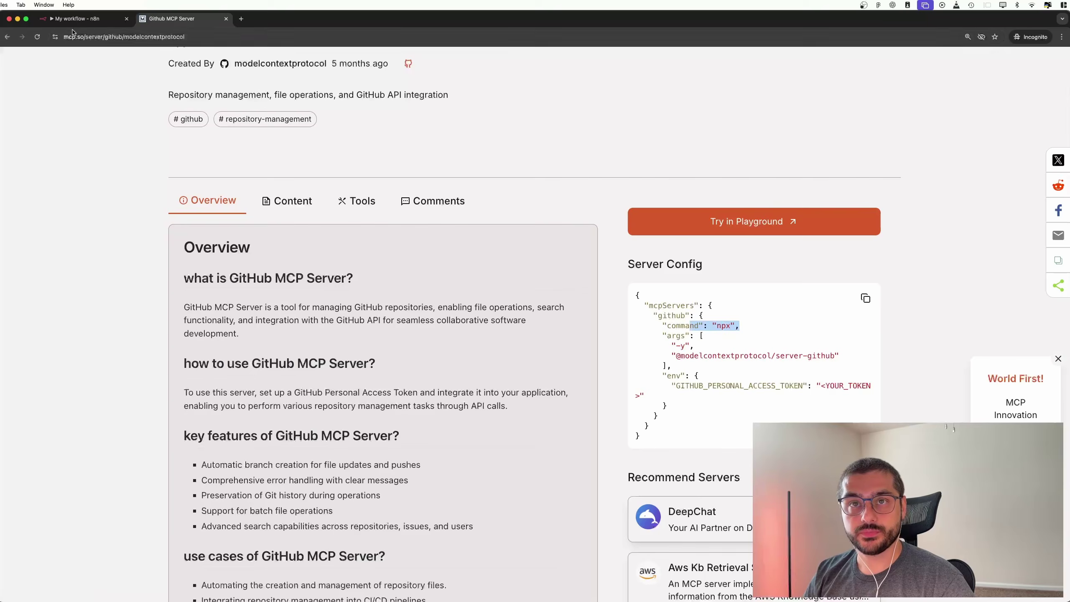
Step: Examine the two node groups of My workflow, the AI Agent chain and the MCP Server Trigger with its tools
key("ctrl+shift+Tab")
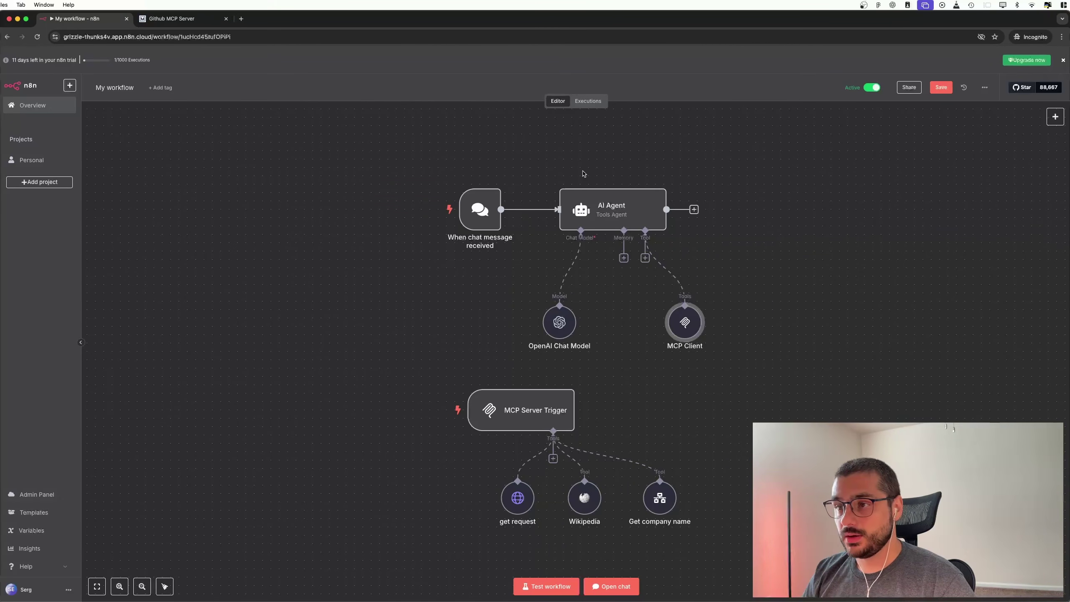
left_click_drag(379, 167, 808, 361)
left_click(766, 396)
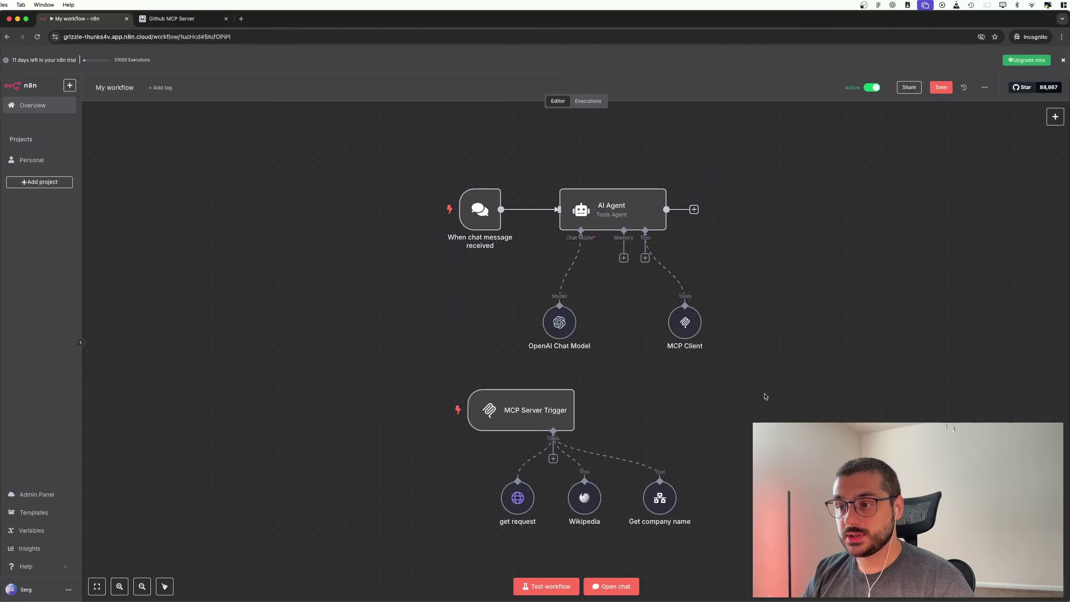
left_click_drag(305, 335, 741, 524)
left_click(744, 525)
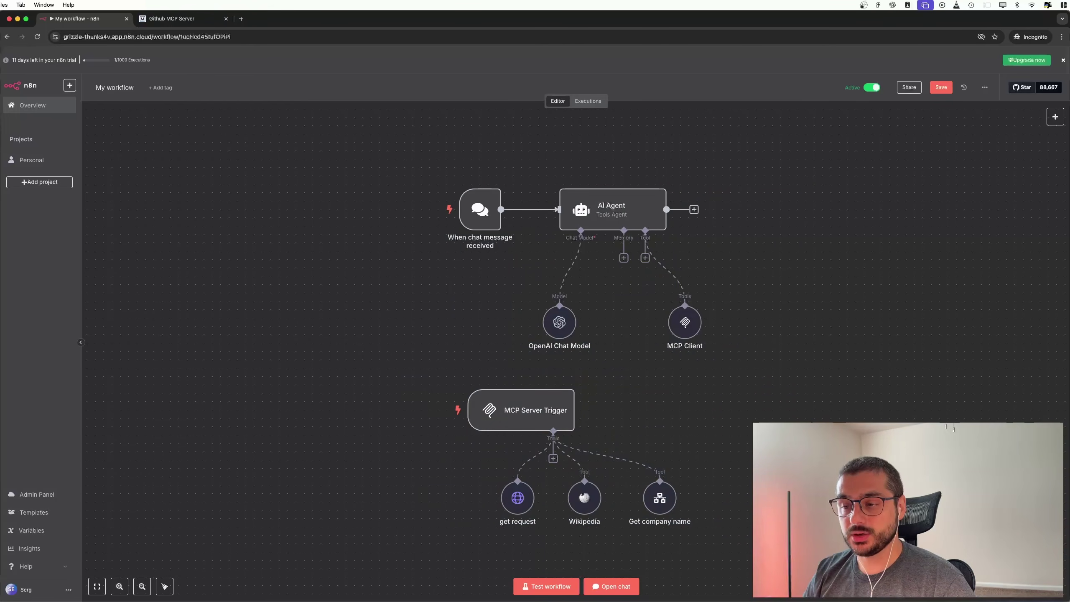
scroll(523, 409, "down", 1)
left_click_drag(365, 359, 741, 527)
left_click(713, 474)
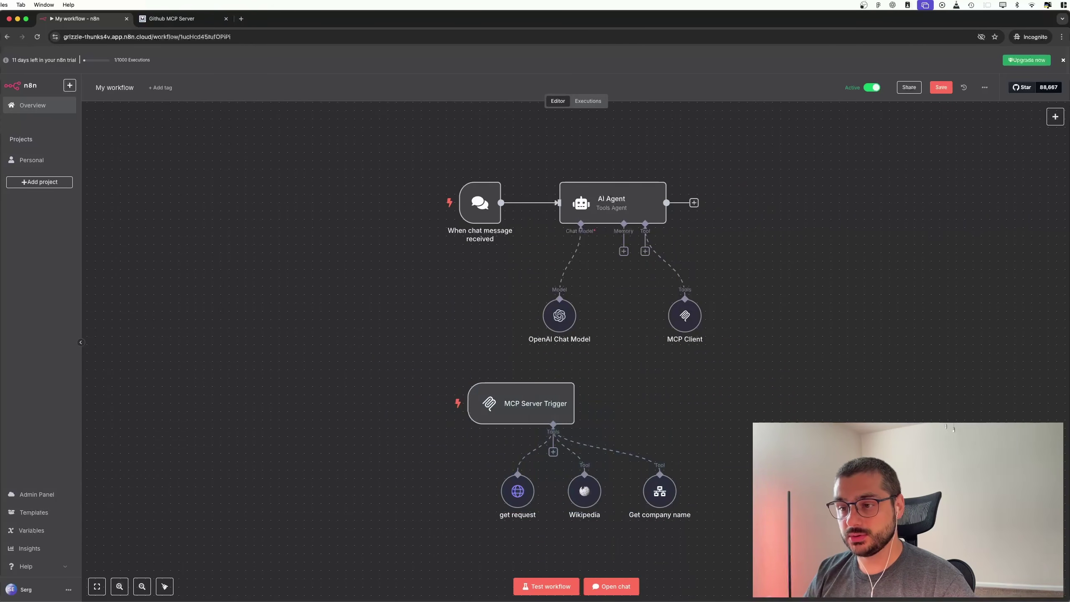
Step: Inspect the test MCP URL in the MCP Server Trigger's parameters and return to the canvas
left_click_drag(521, 406, 526, 403)
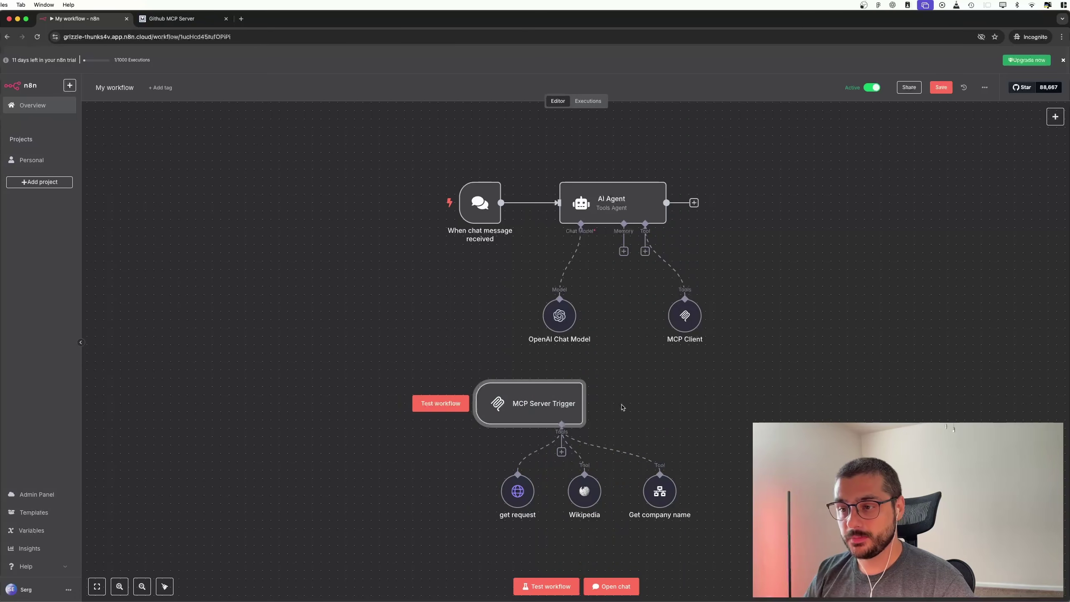
double_click(528, 412)
left_click_drag(231, 144, 201, 135)
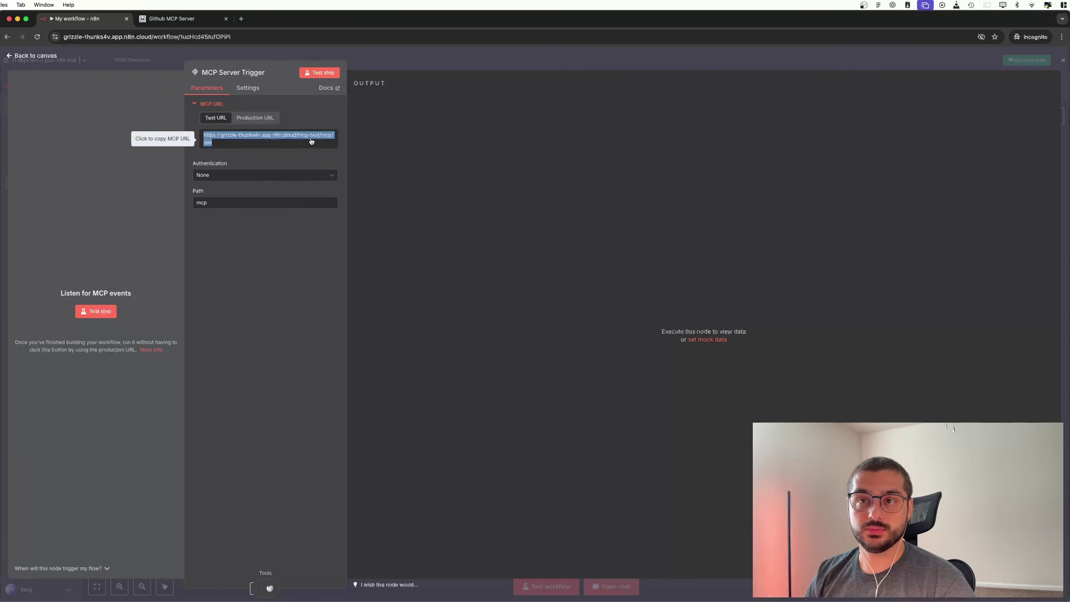
left_click(32, 57)
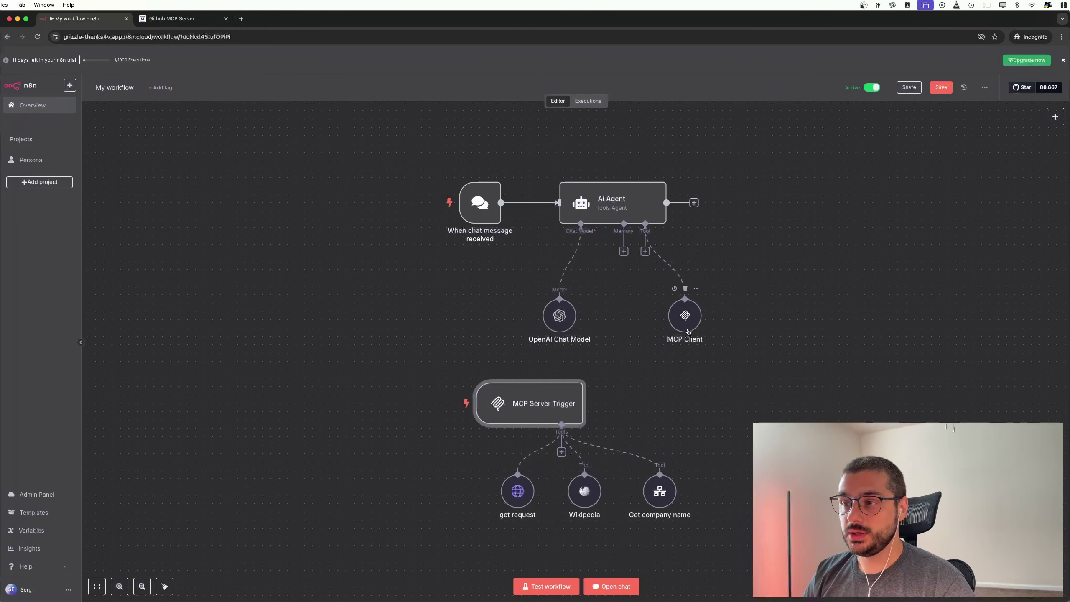
Step: Review the SSE endpoint URL in the MCP Client node and go back to the canvas
double_click(685, 316)
left_click_drag(601, 114, 373, 118)
left_click(963, 150)
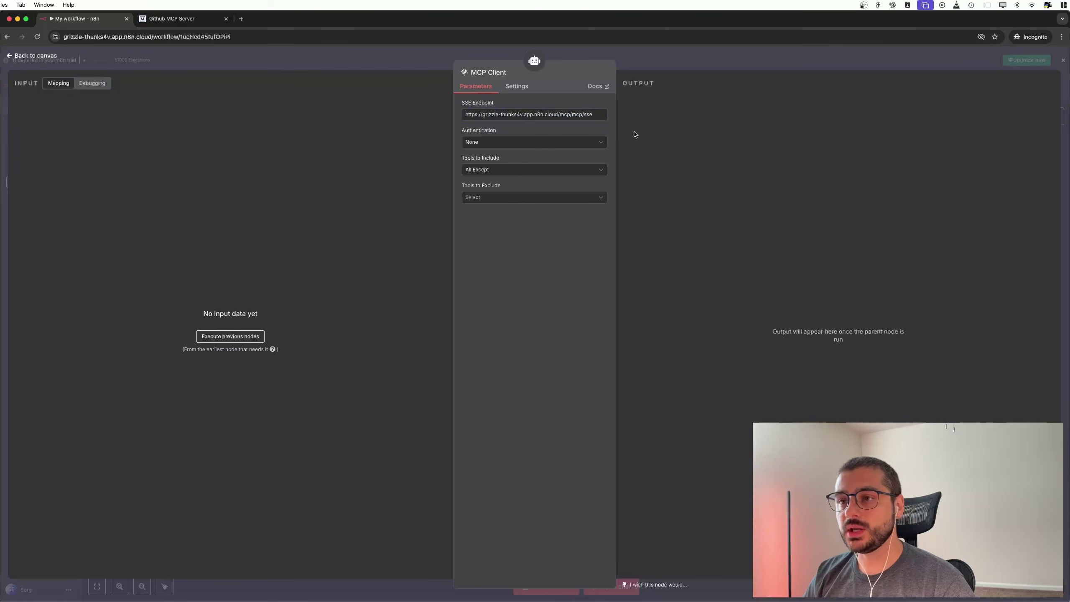
left_click(52, 62)
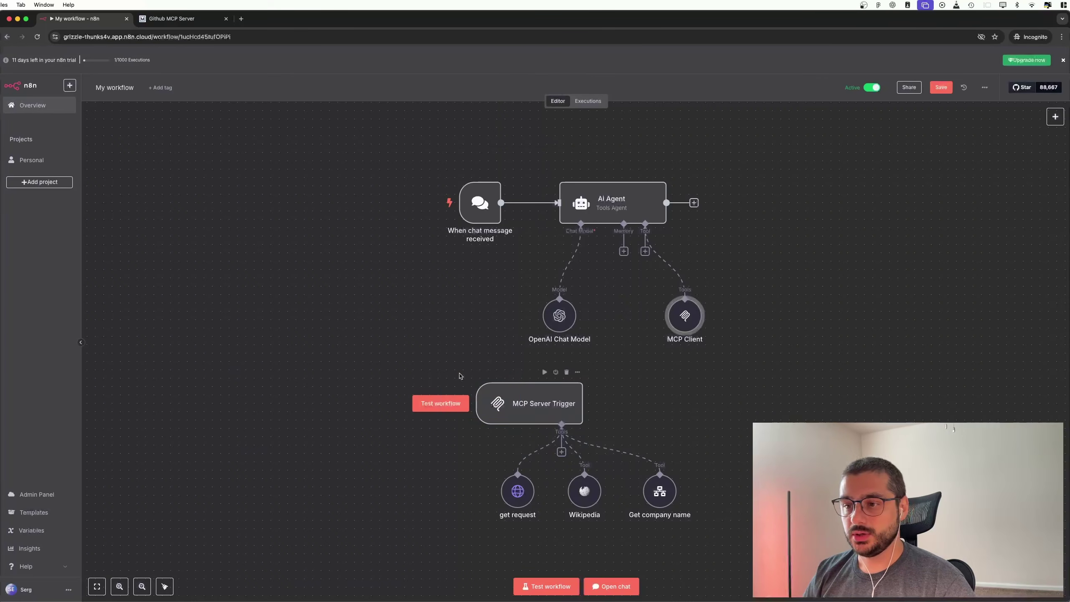
Step: Move the MCP Server Trigger and its tools well to the left of the AI Agent group and check the trigger's parameters
left_click_drag(543, 405, 267, 405)
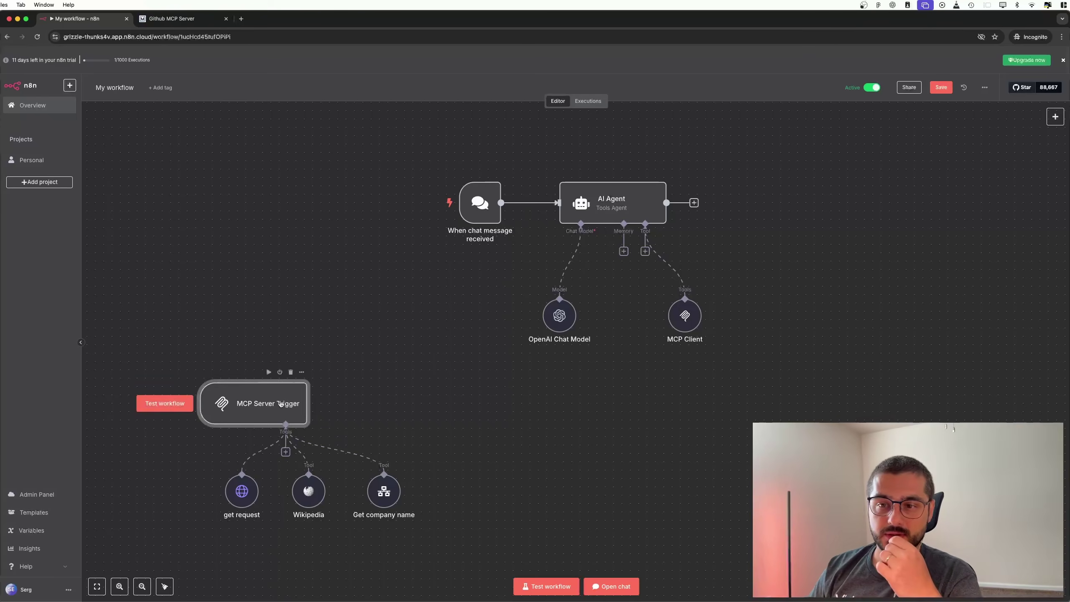
double_click(259, 404)
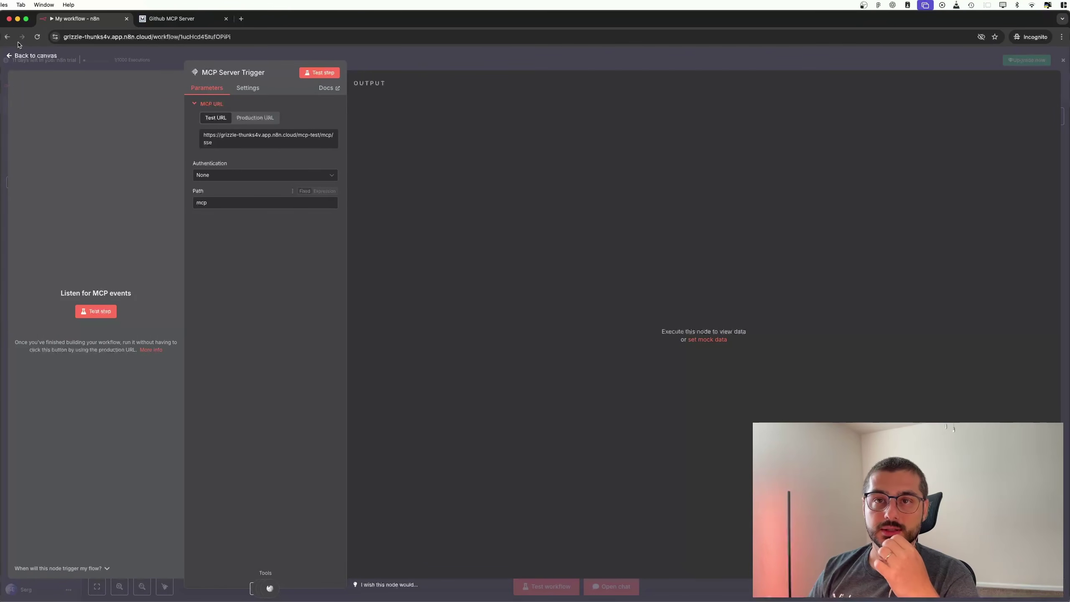
left_click(21, 56)
Step: Move the Wikipedia, get request and Get company name tool nodes a little lower beneath the MCP Server Trigger
left_click_drag(309, 492, 309, 516)
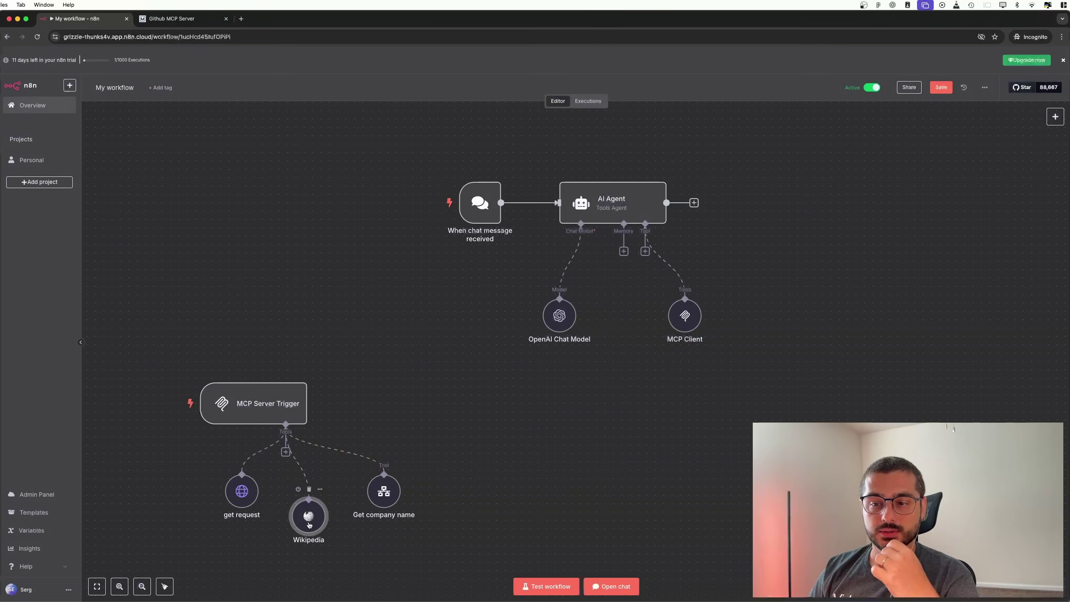
left_click_drag(249, 496, 240, 530)
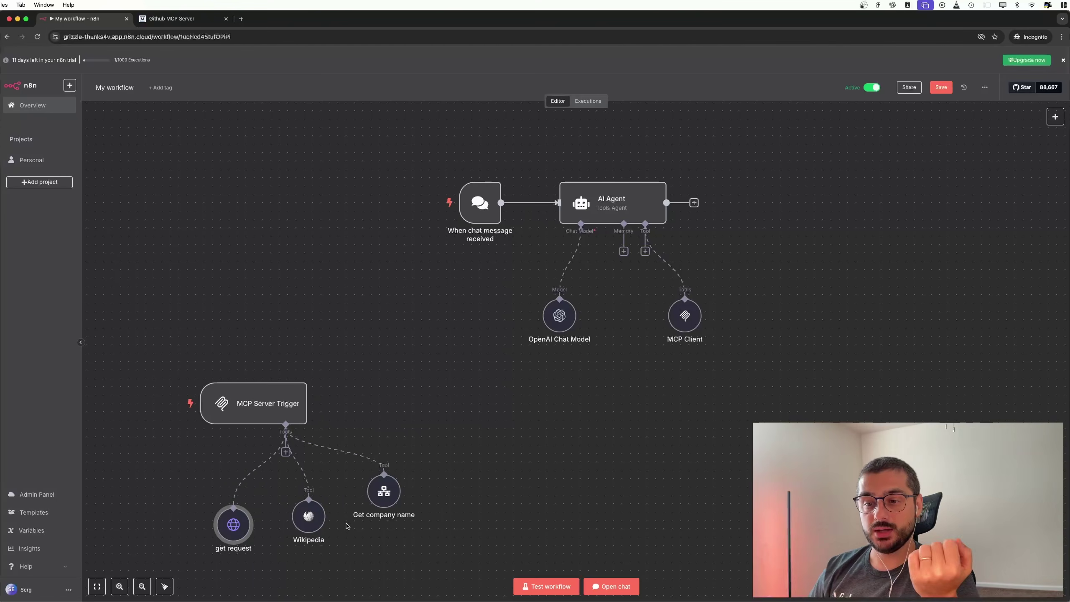
left_click_drag(379, 497, 388, 522)
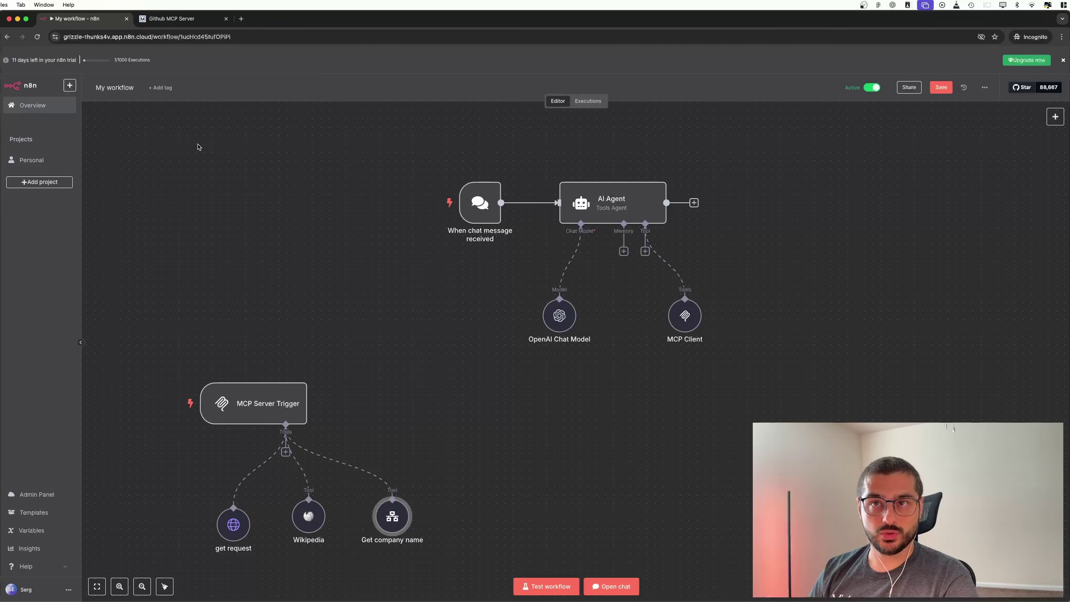
Step: Open the Get company name workflow from the Personal project in a new browser tab and inspect its Edit Fields node
left_click(50, 160, "super")
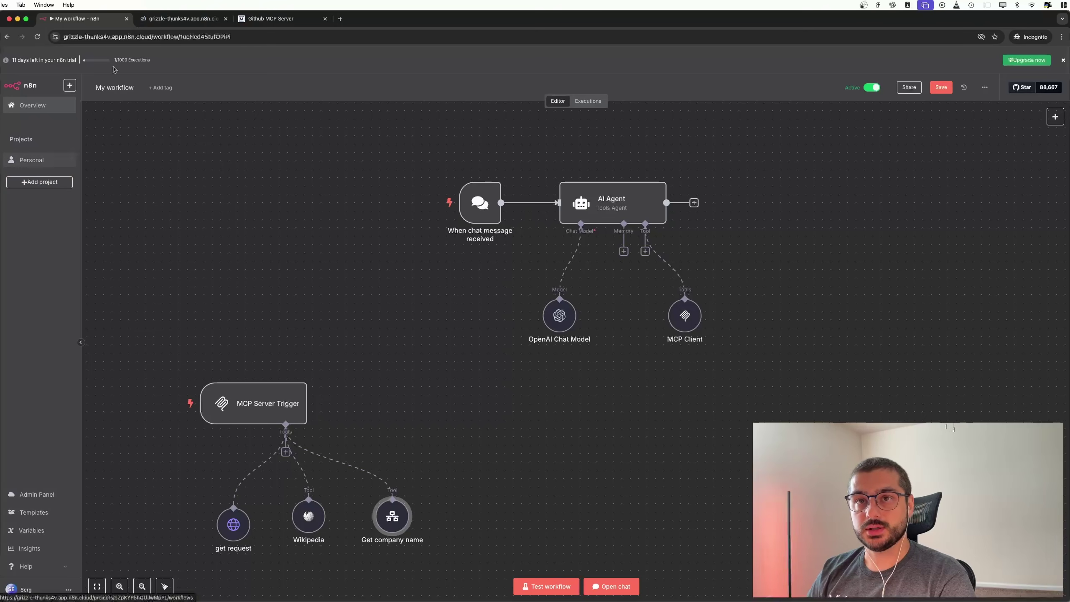
left_click(162, 19)
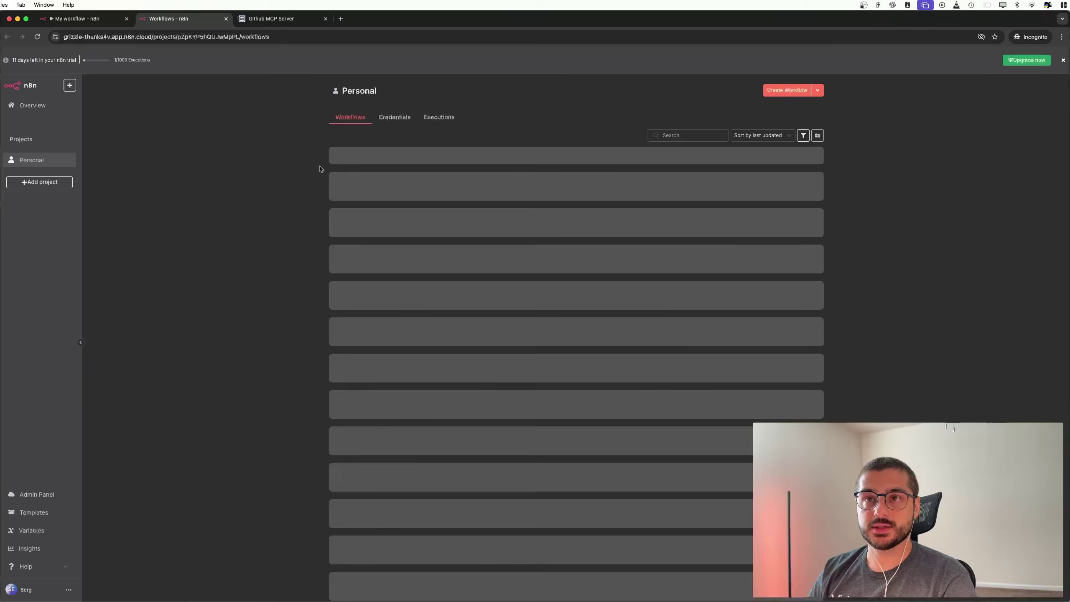
left_click(388, 193)
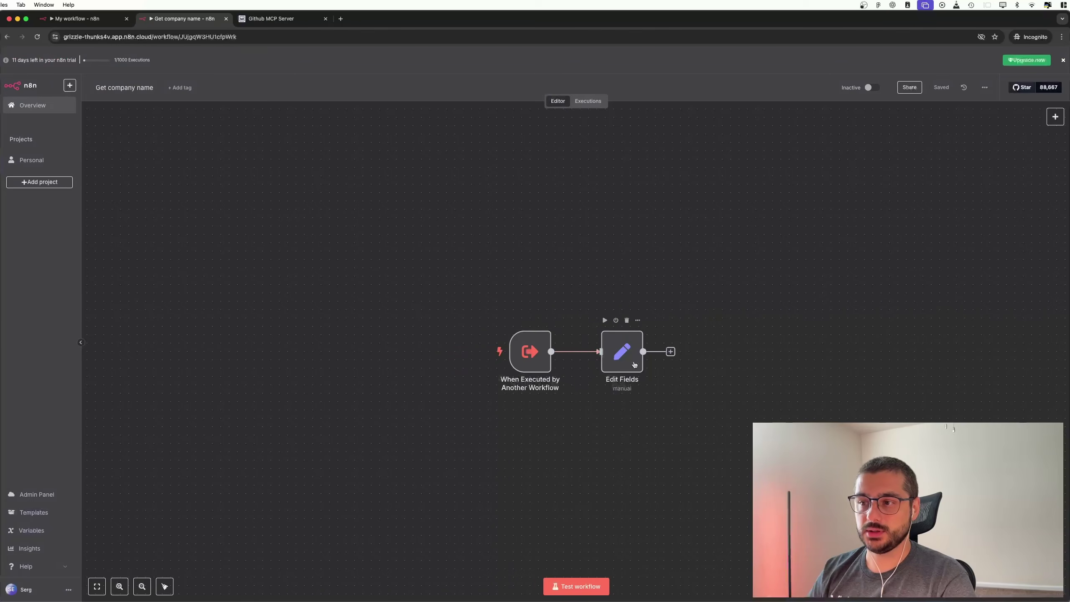
double_click(634, 365)
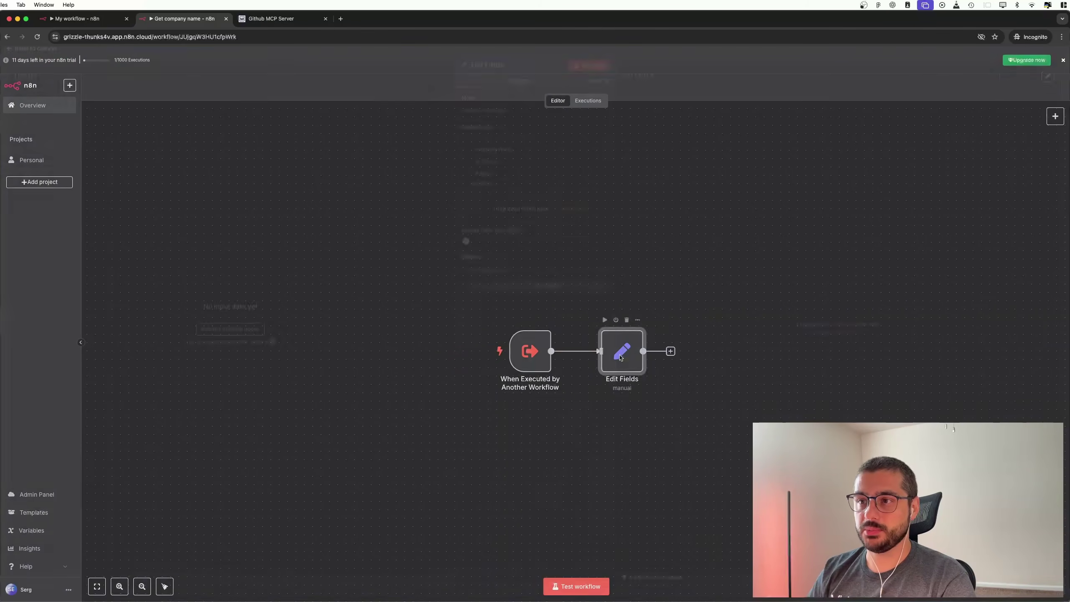
Step: Back in My workflow, reposition the OpenAI Chat Model and MCP Client nodes side by side below the AI Agent
left_click(84, 19)
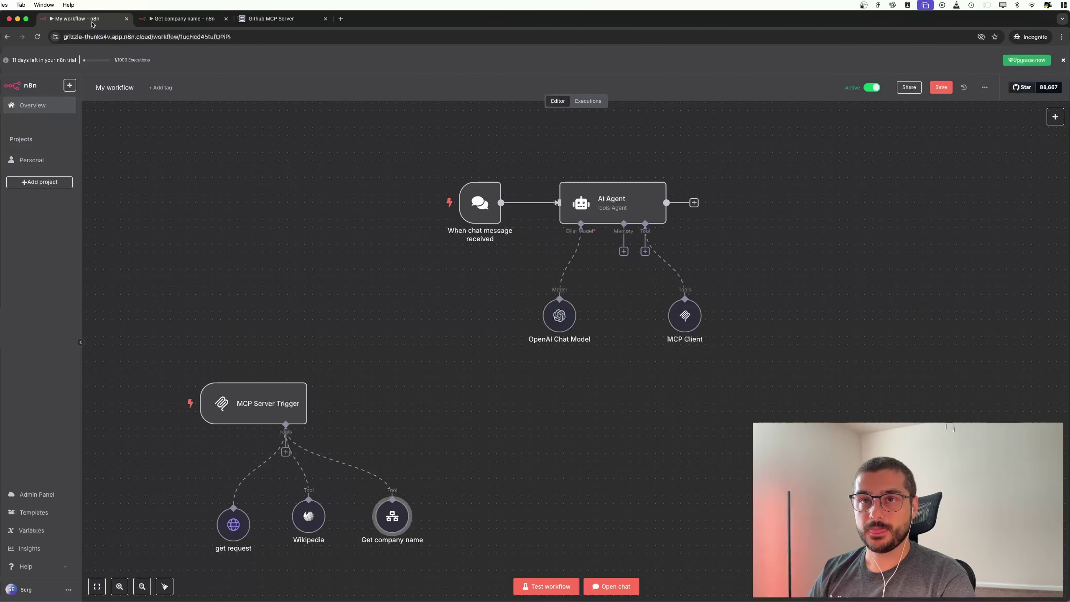
left_click_drag(565, 327, 598, 327)
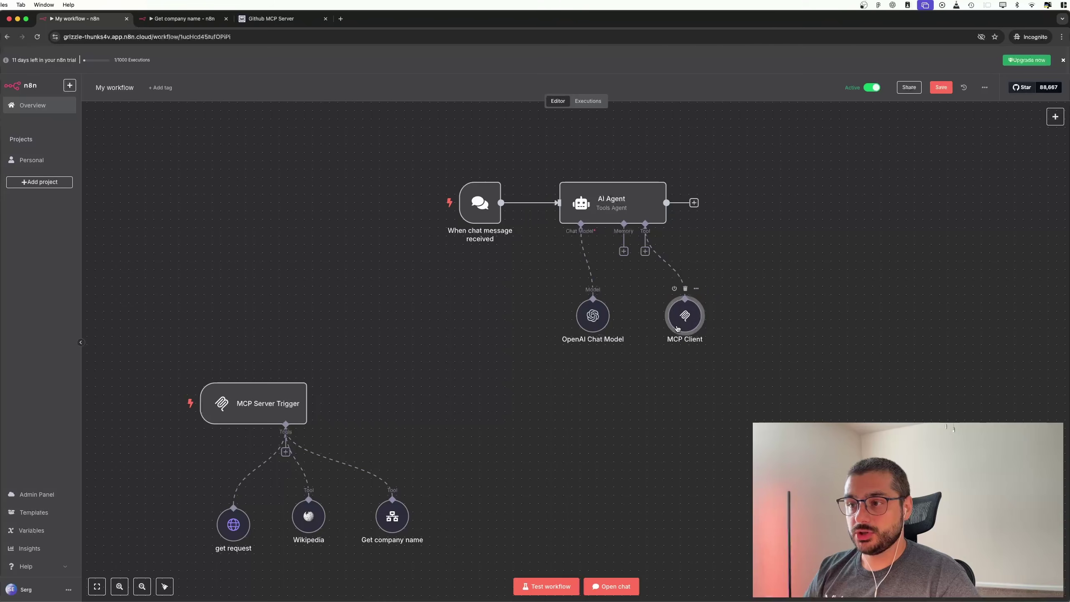
left_click_drag(672, 329, 583, 325)
left_click_drag(659, 328, 675, 328)
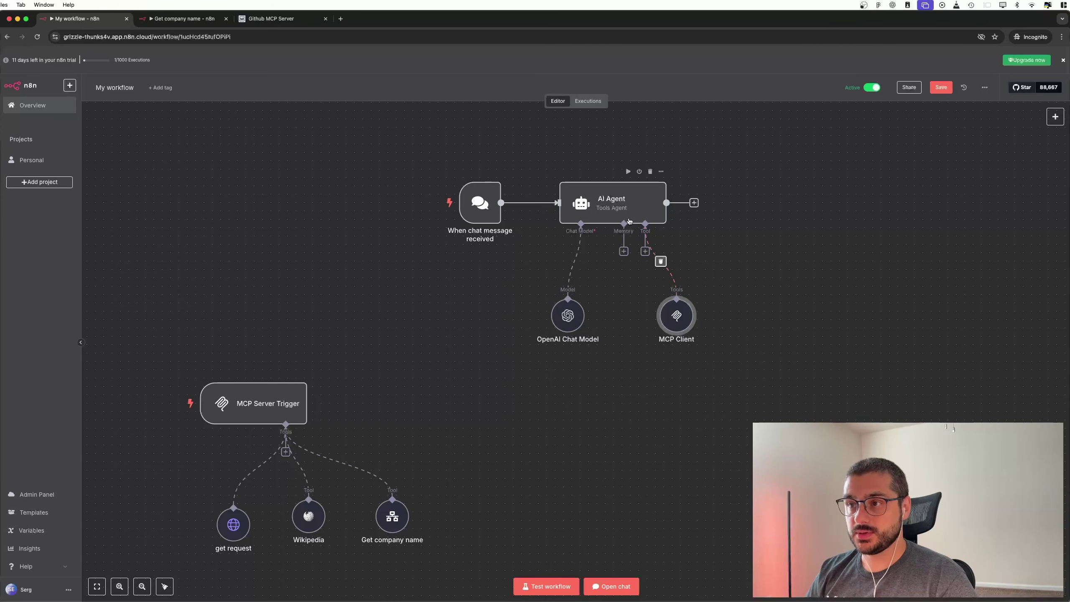
Step: Move the MCP Server Trigger together with its three tool nodes to directly beneath the AI Agent group
left_click_drag(90, 345, 424, 562)
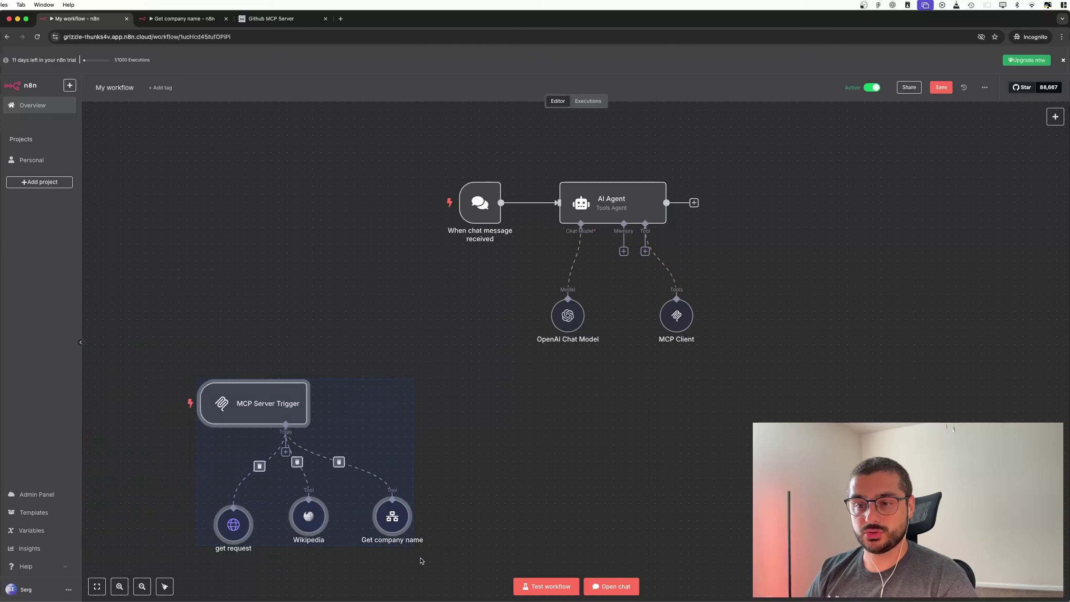
left_click_drag(253, 404, 496, 421)
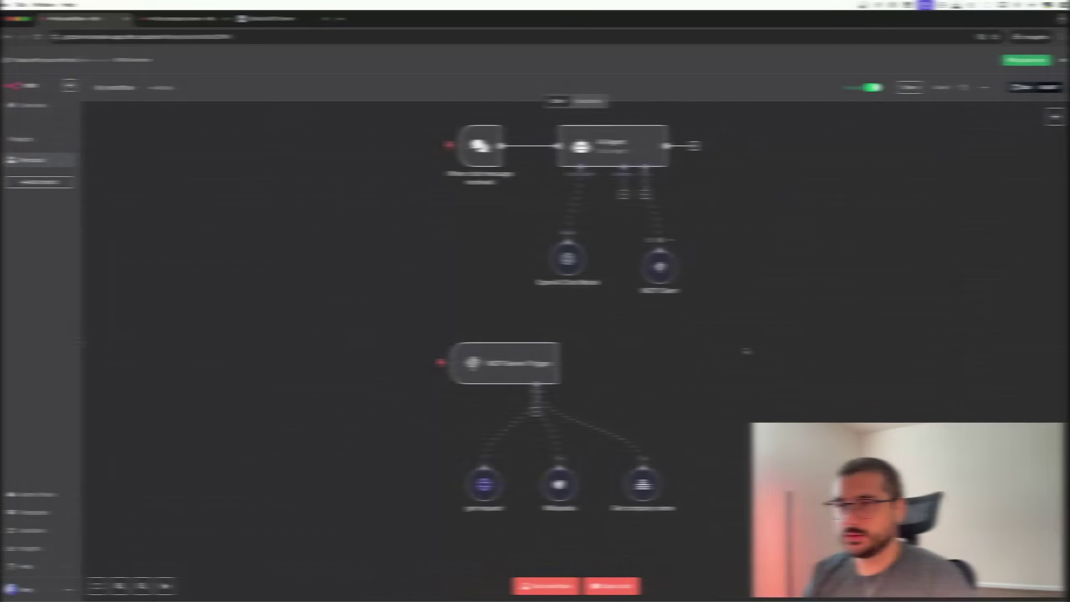
Step: Open the workflow chat, ask the AI Agent "Who is Andrey Shevchenko?" and review its answer and the executed nodes
left_click(630, 587)
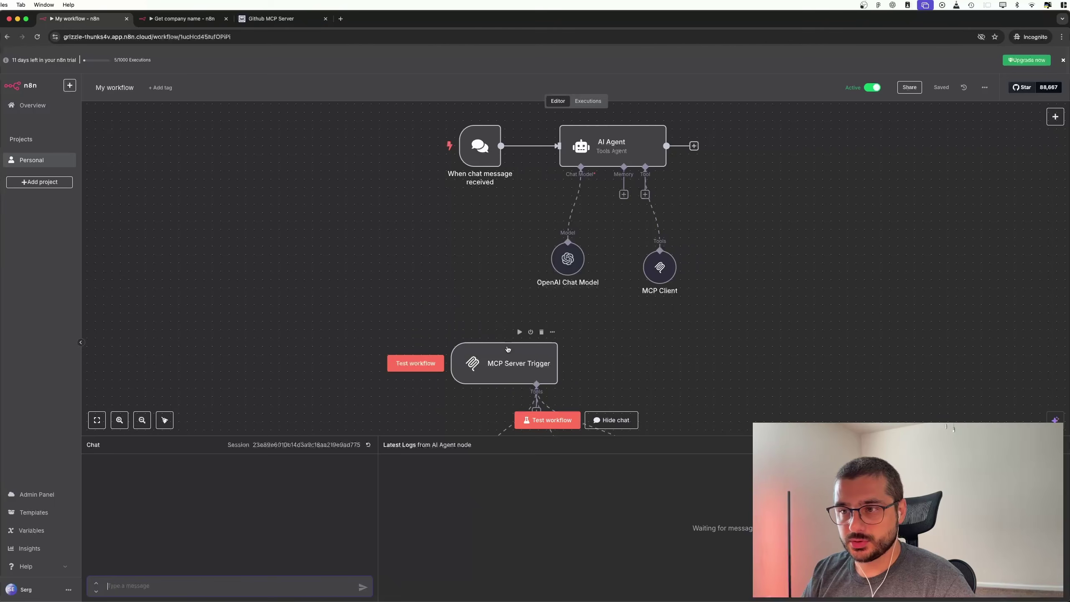
scroll(616, 384, "down", 2)
scroll(617, 382, "down", 3)
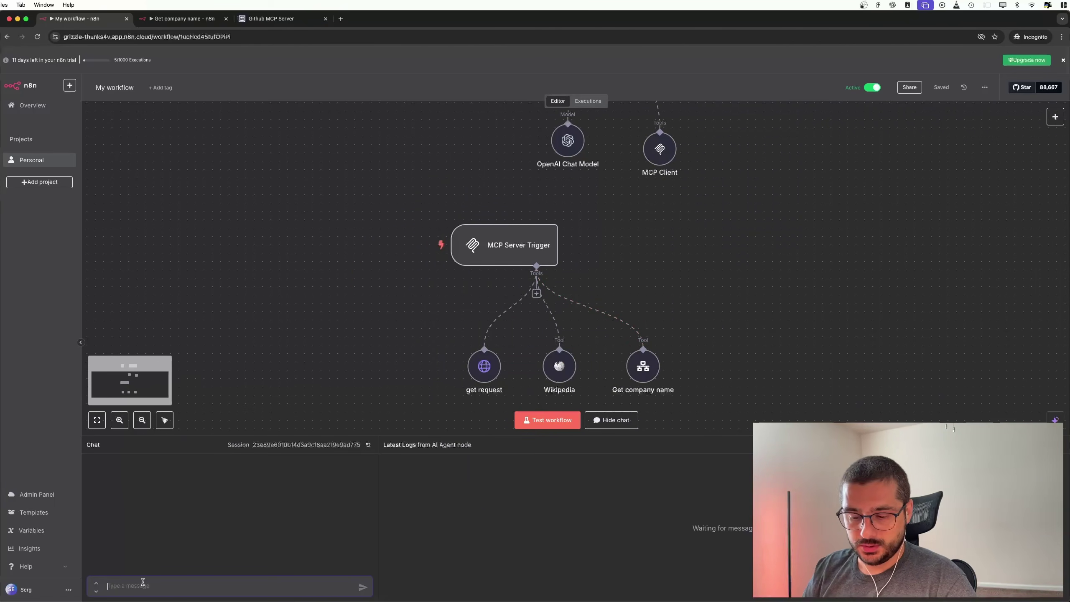
type("Whi")
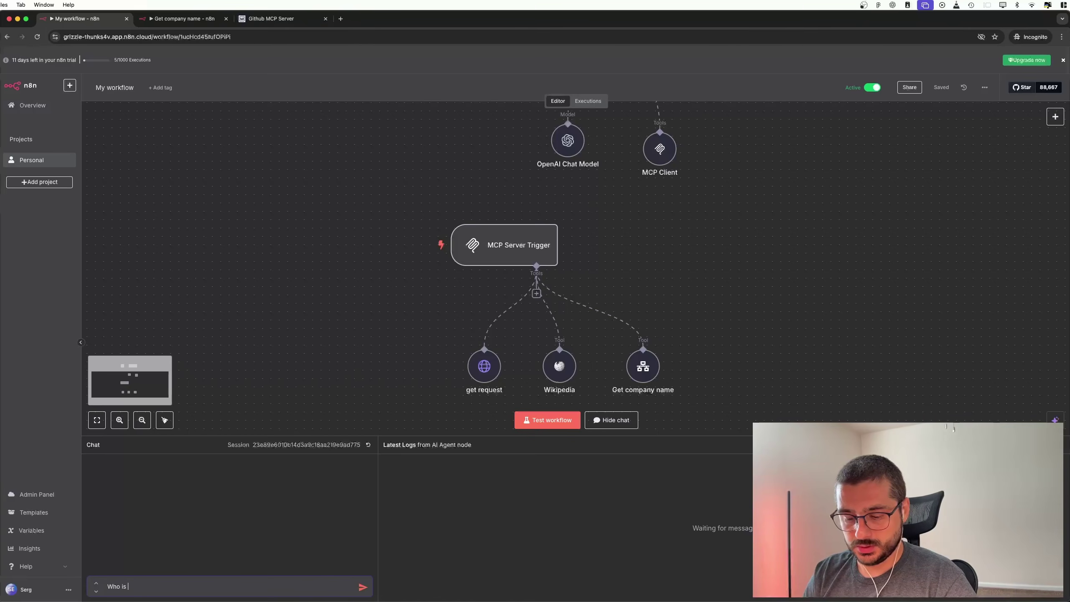
type(" is Andrey")
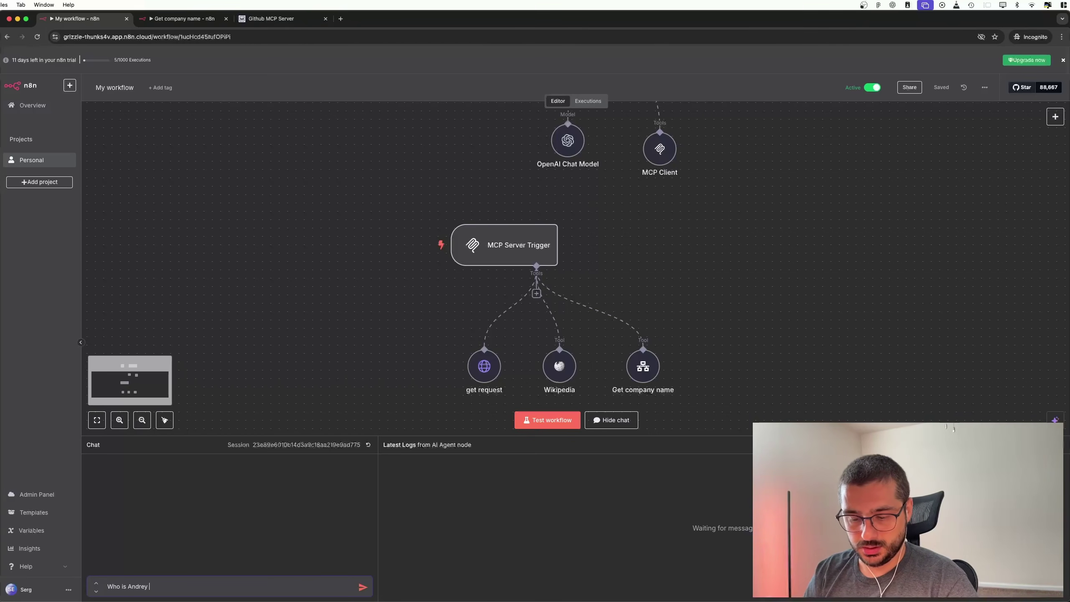
type(" Shevchenko")
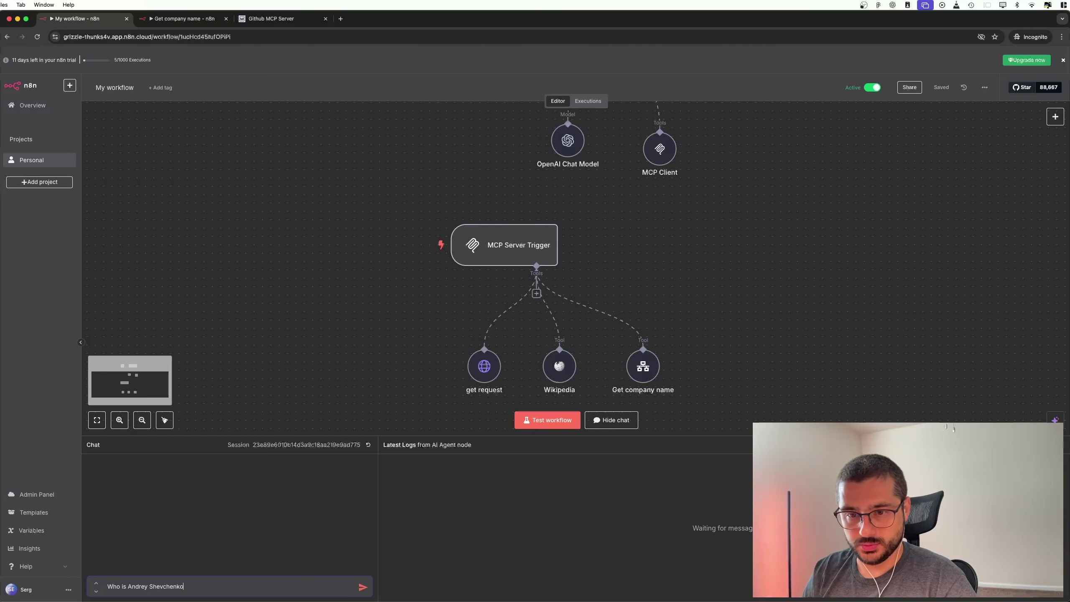
type("?")
key("Return")
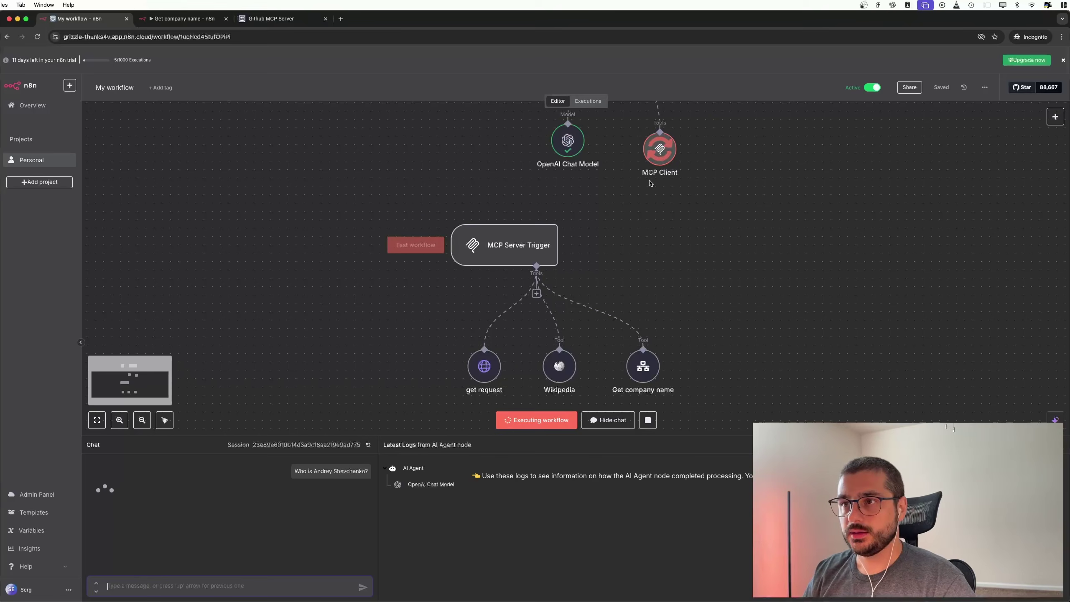
scroll(650, 183, "up", 5)
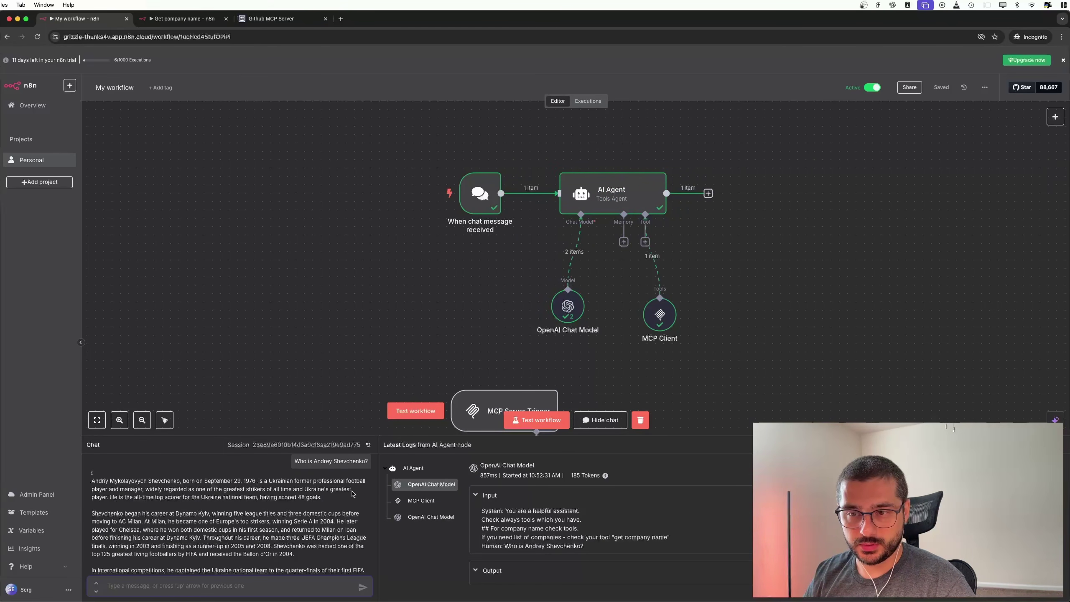
scroll(323, 498, "up", 1)
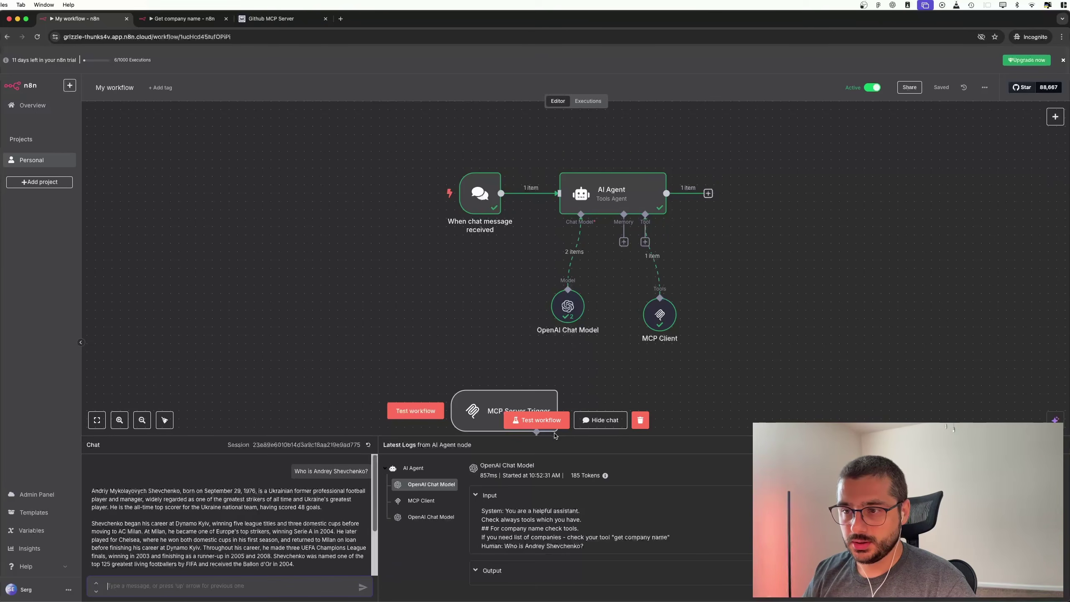
Step: Send the chat message "Make get request to example com" and read through the agent's full response
left_click(178, 583)
type("Make get requ")
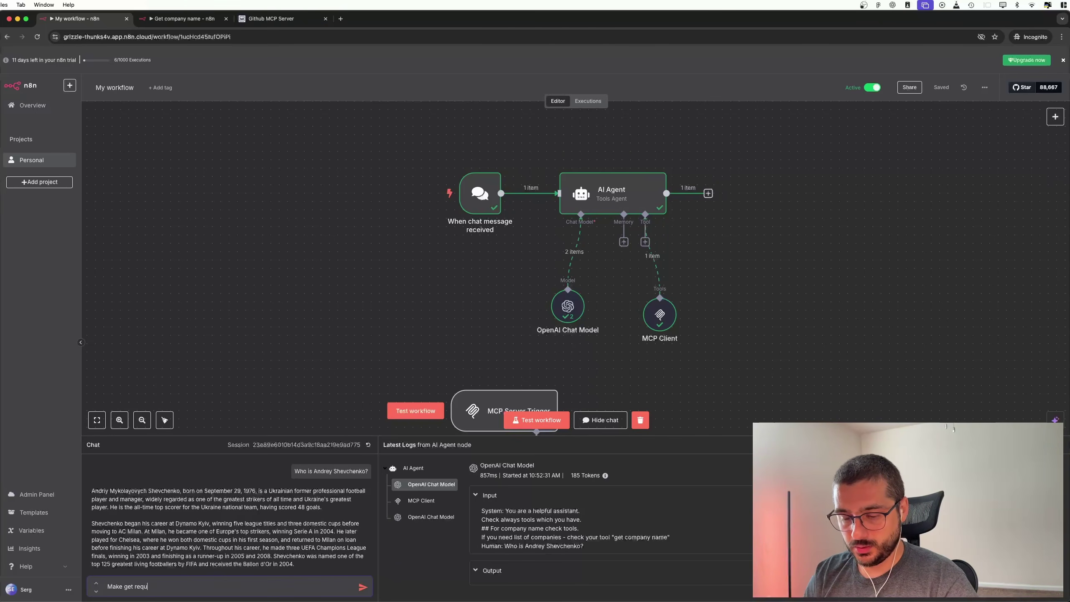
type("est to example")
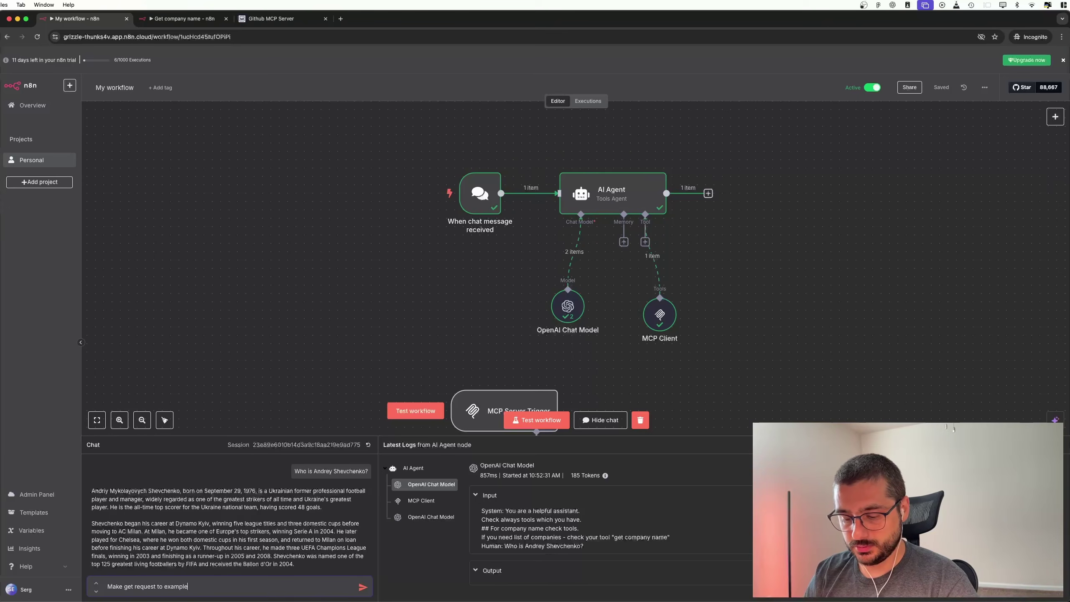
type(" com")
key("Return")
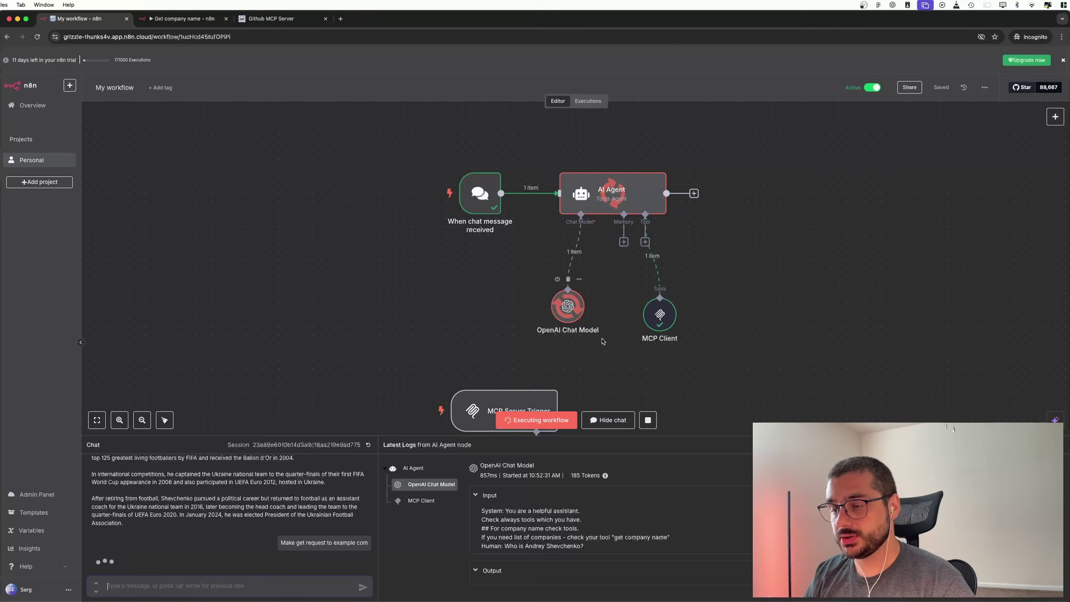
scroll(543, 372, "down", 5)
scroll(543, 372, "up", 4)
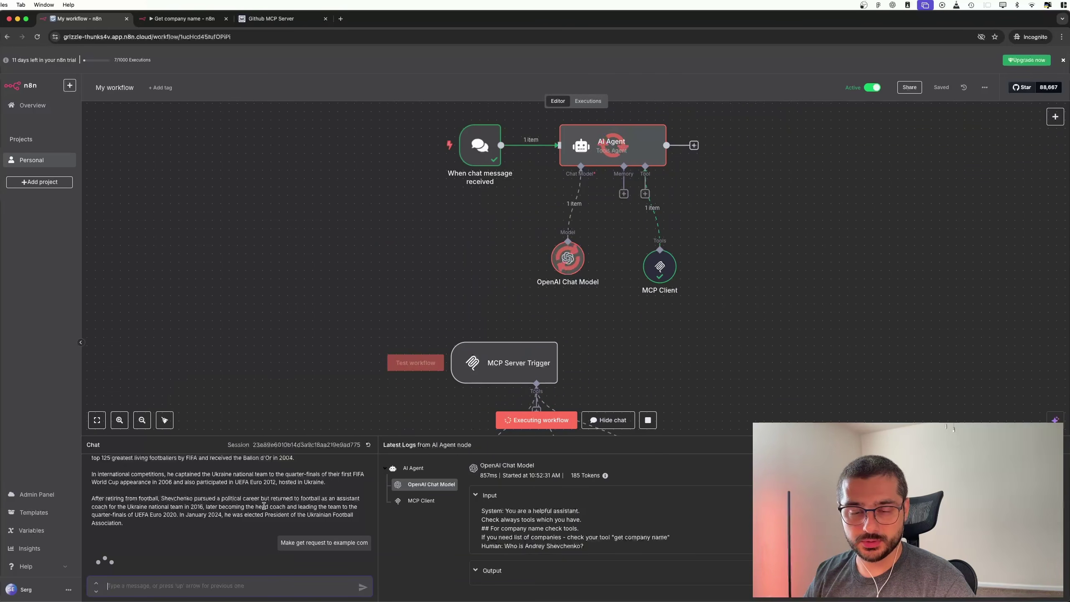
scroll(233, 516, "down", 5)
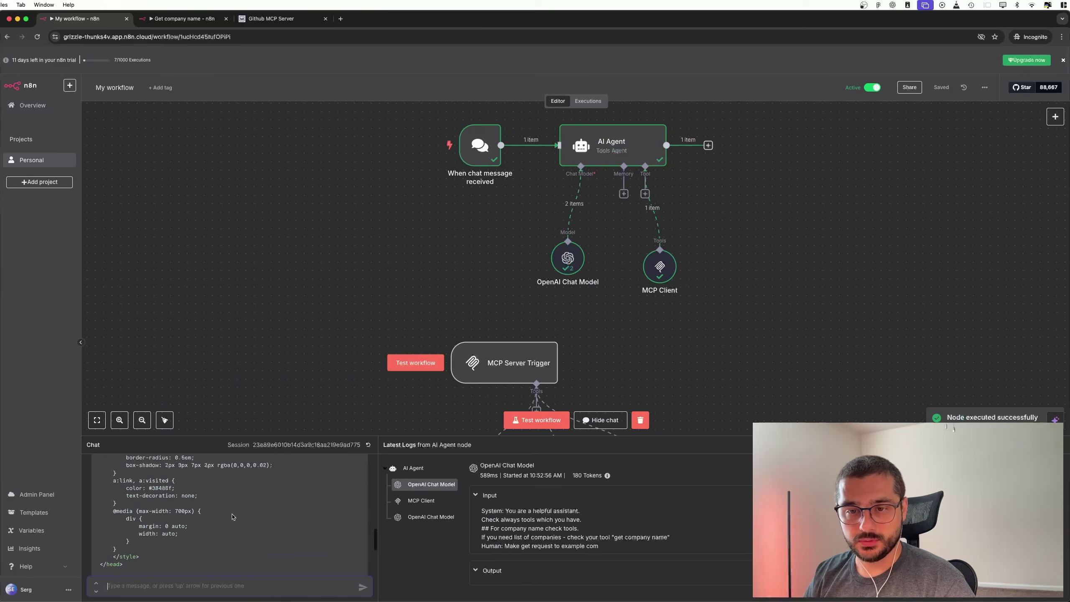
scroll(232, 517, "up", 4)
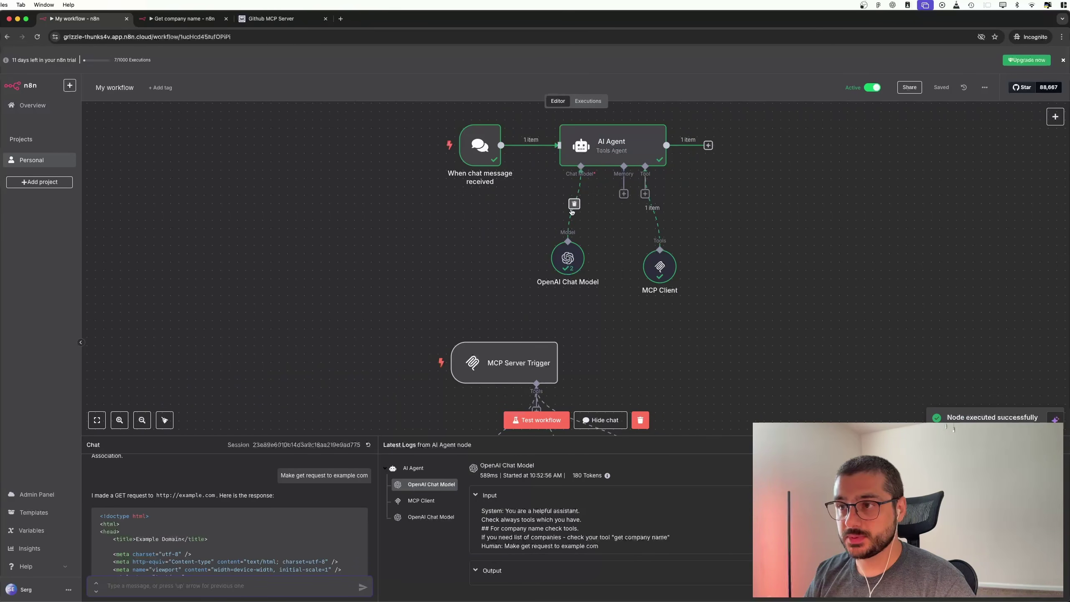
scroll(226, 527, "down", 10)
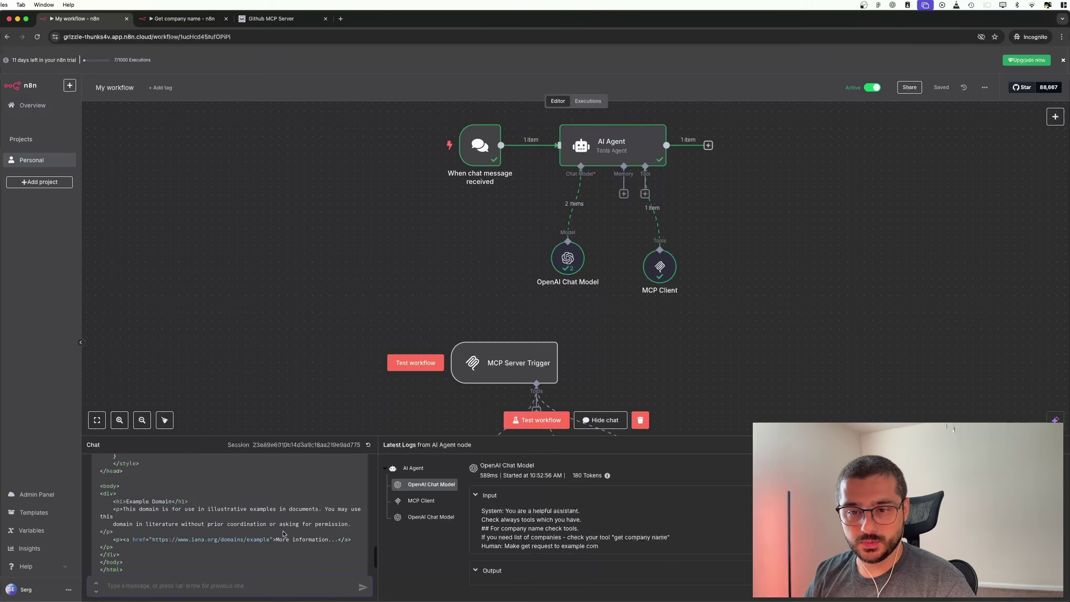
scroll(654, 346, "down", 5)
Step: Send the chat message "Get list of companies" and check the reply and the nodes that ran on the canvas
scroll(654, 345, "down", 3)
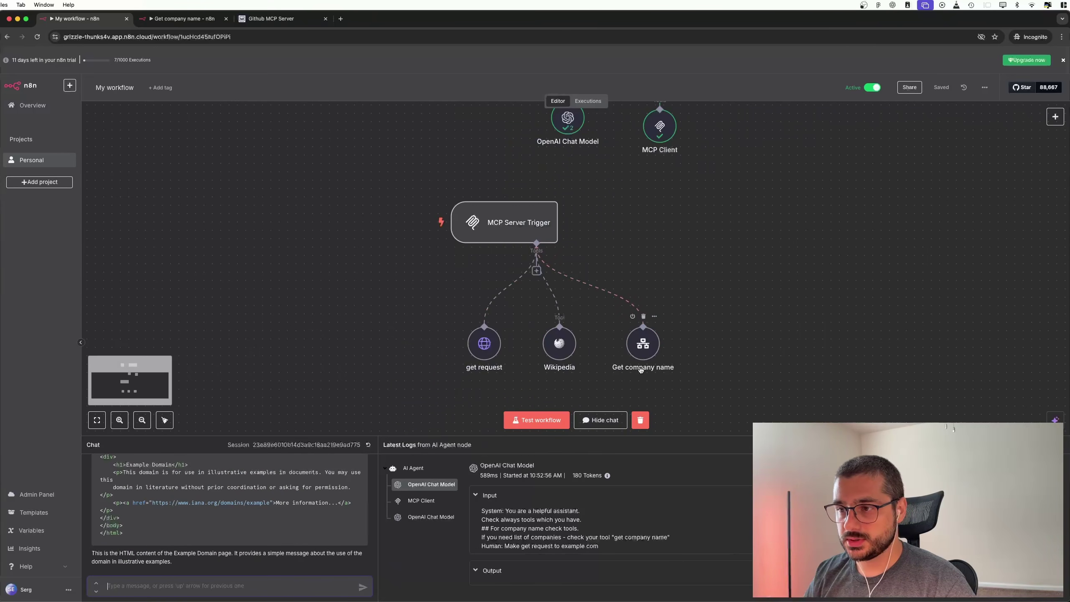
left_click(178, 584)
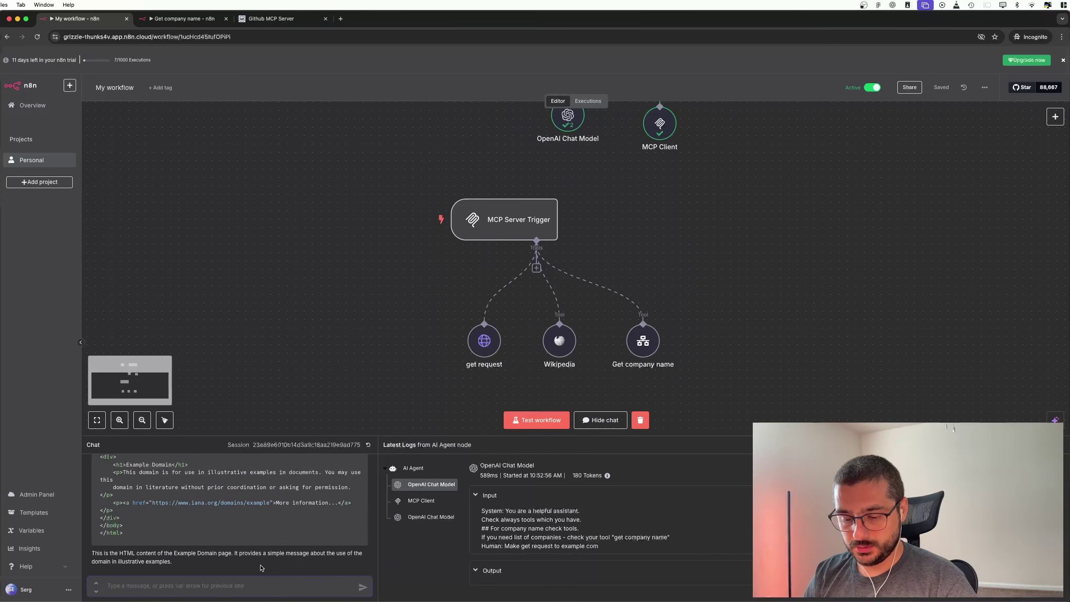
type("Get list of ")
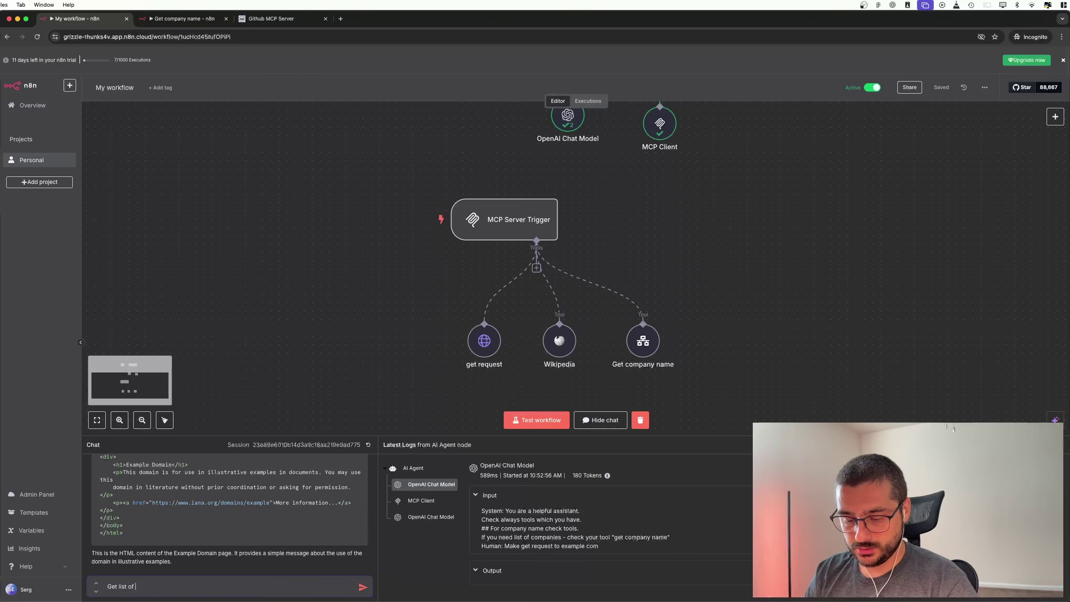
type("companies?")
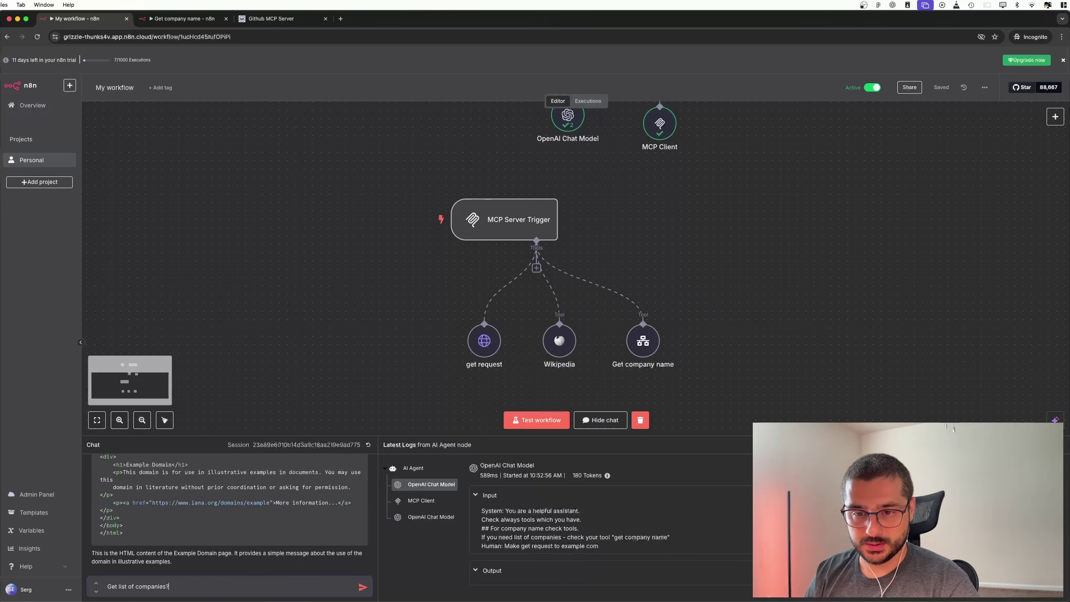
key("Return")
scroll(719, 241, "up", 3)
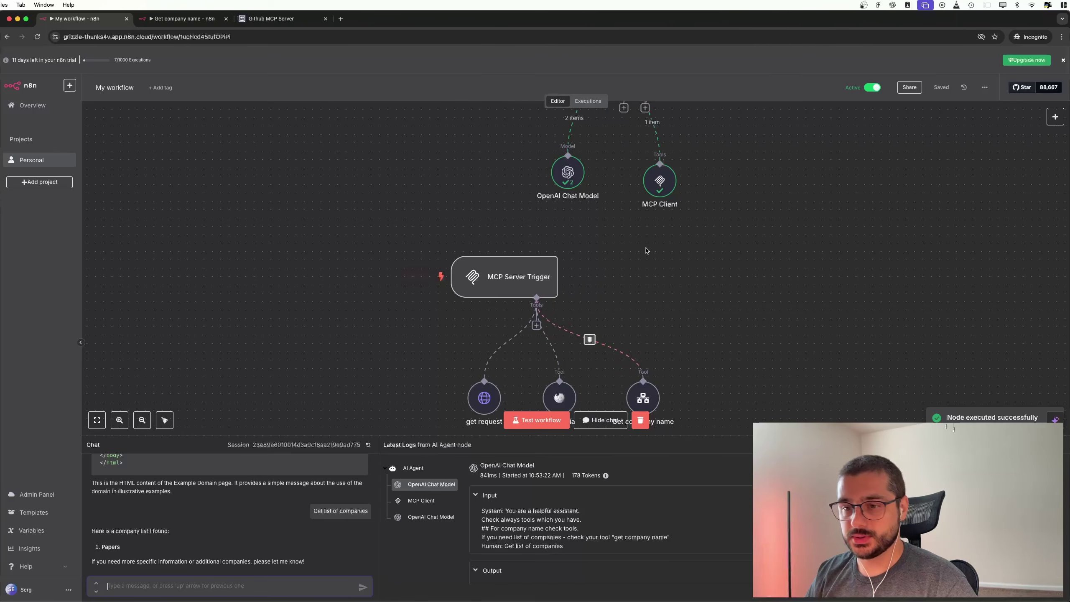
scroll(651, 321, "up", 2)
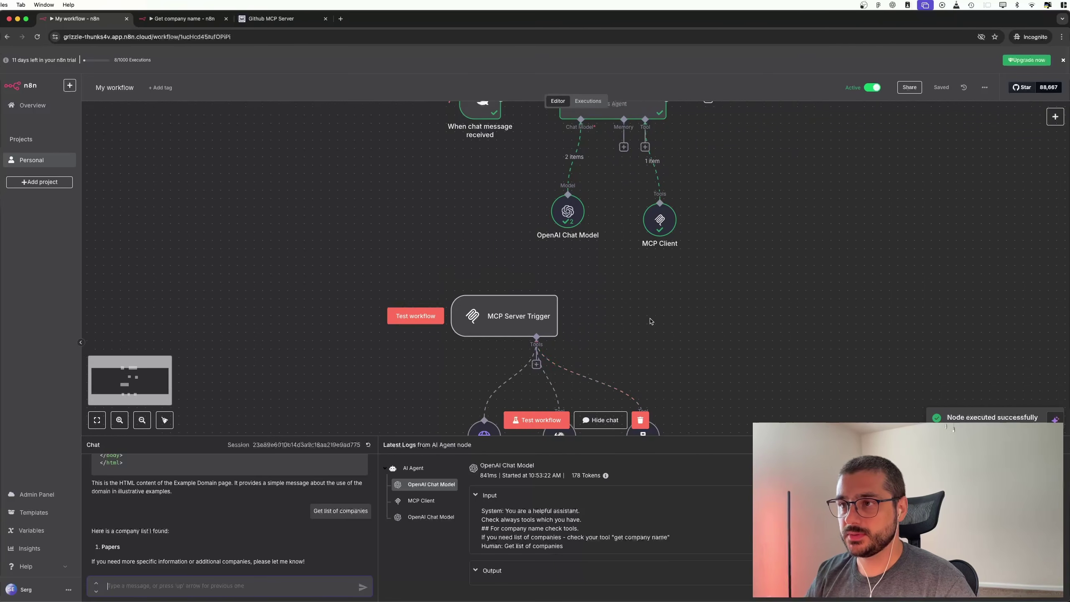
scroll(676, 227, "up", 3)
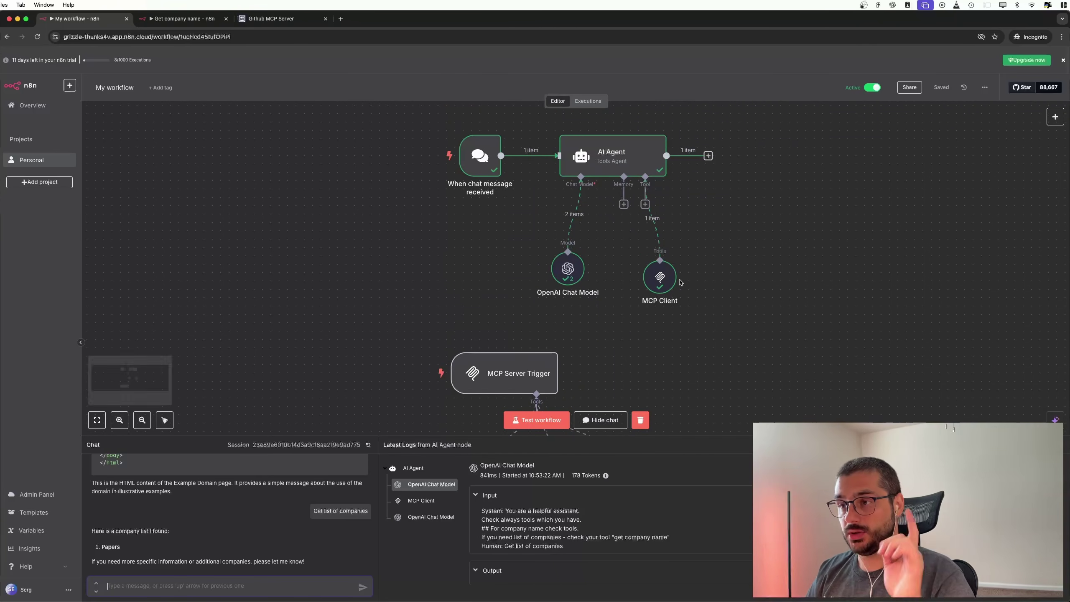
Step: Open the MCP Client node and examine the choices offered under Tools to Include and Tools to Exclude
mouse_move(661, 283)
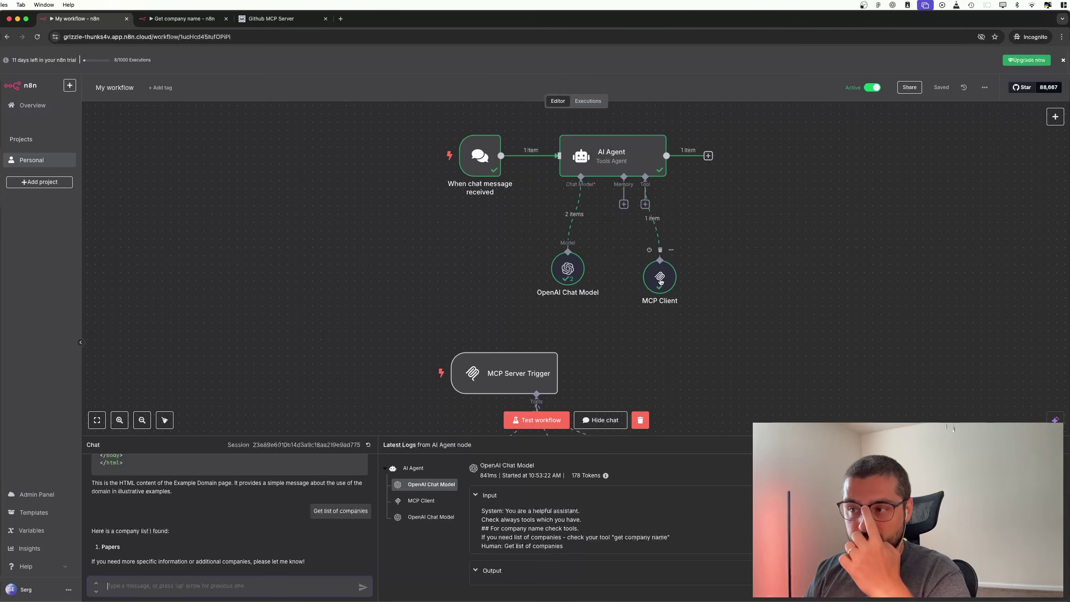
double_click(660, 282)
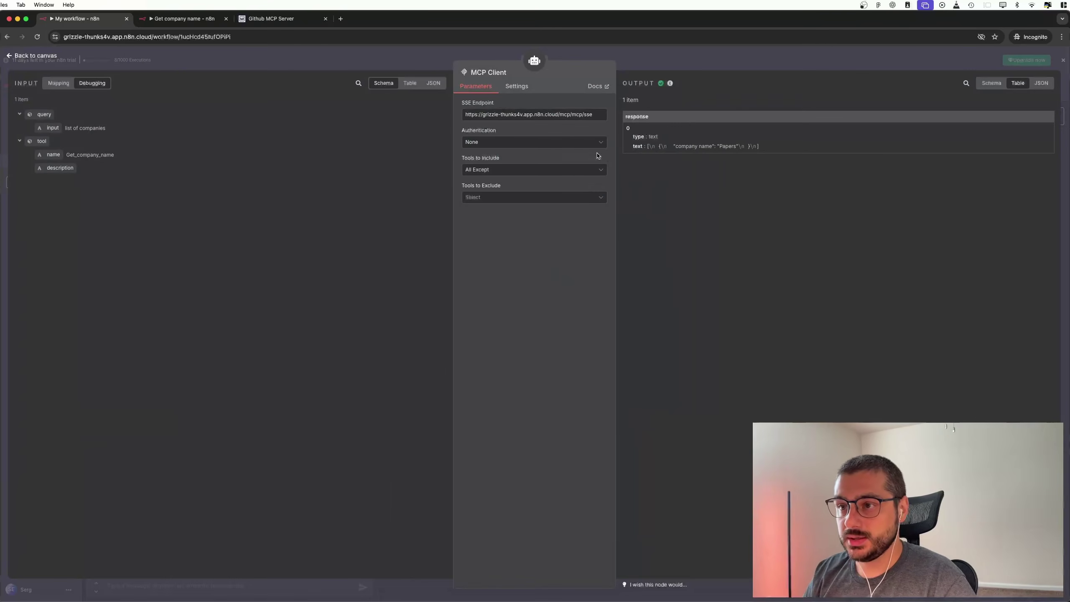
left_click(488, 198)
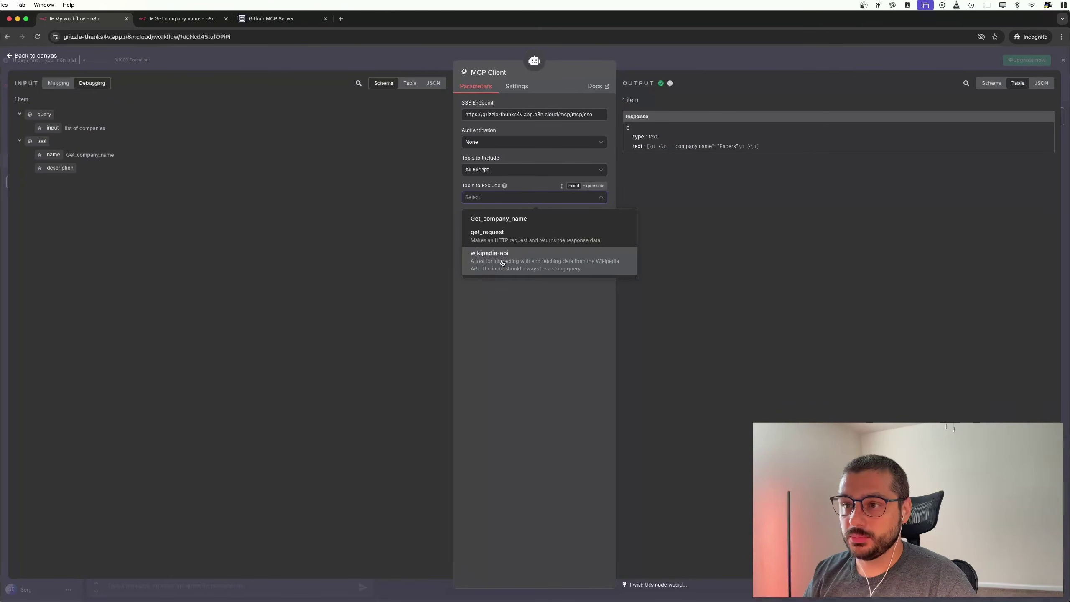
left_click(493, 169)
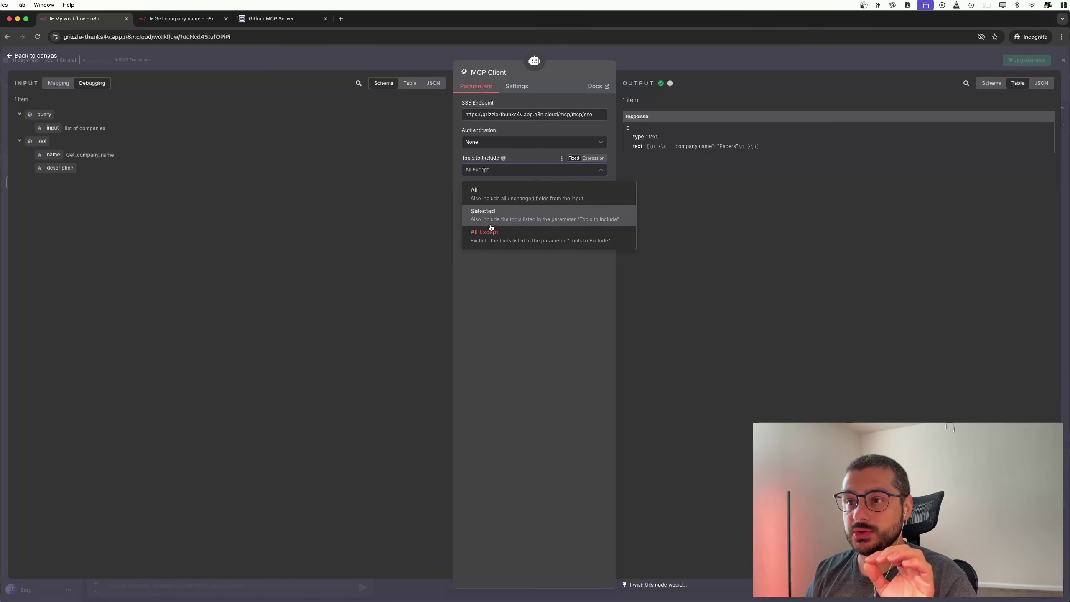
left_click(508, 281)
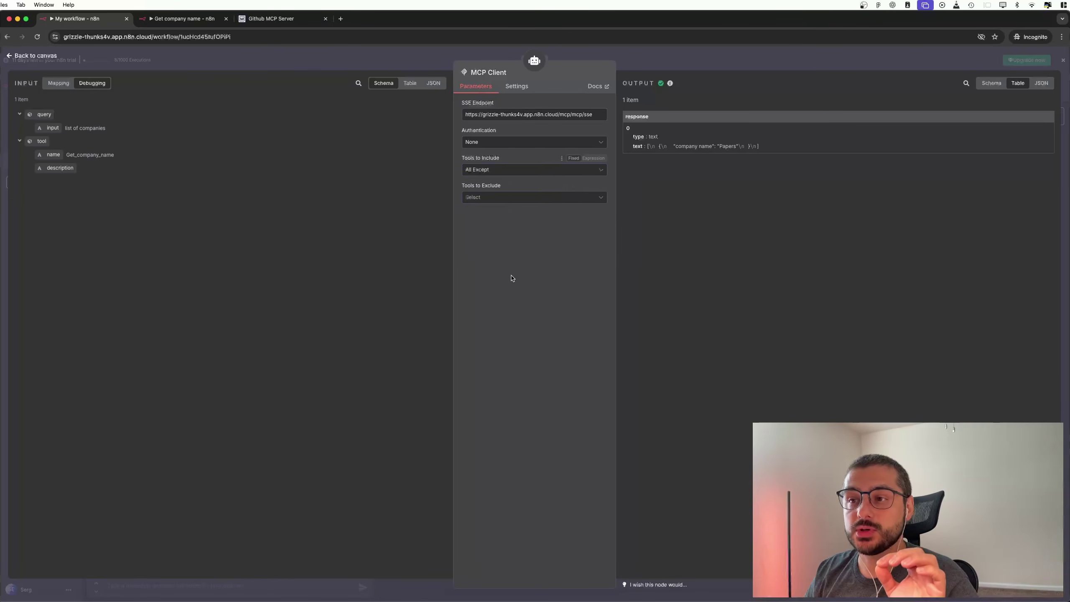
left_click(513, 197)
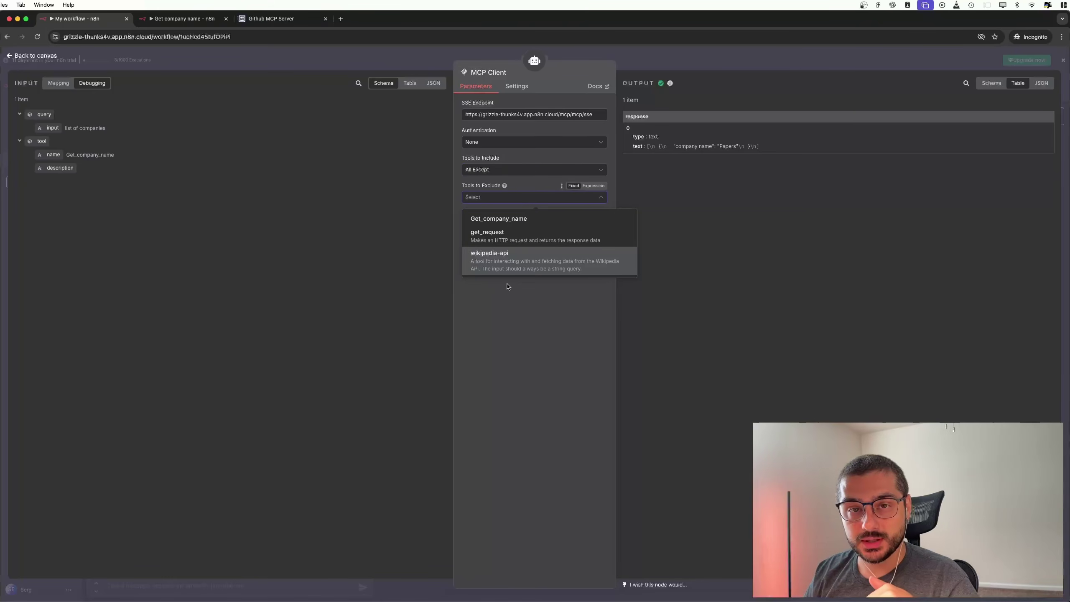
left_click(494, 197)
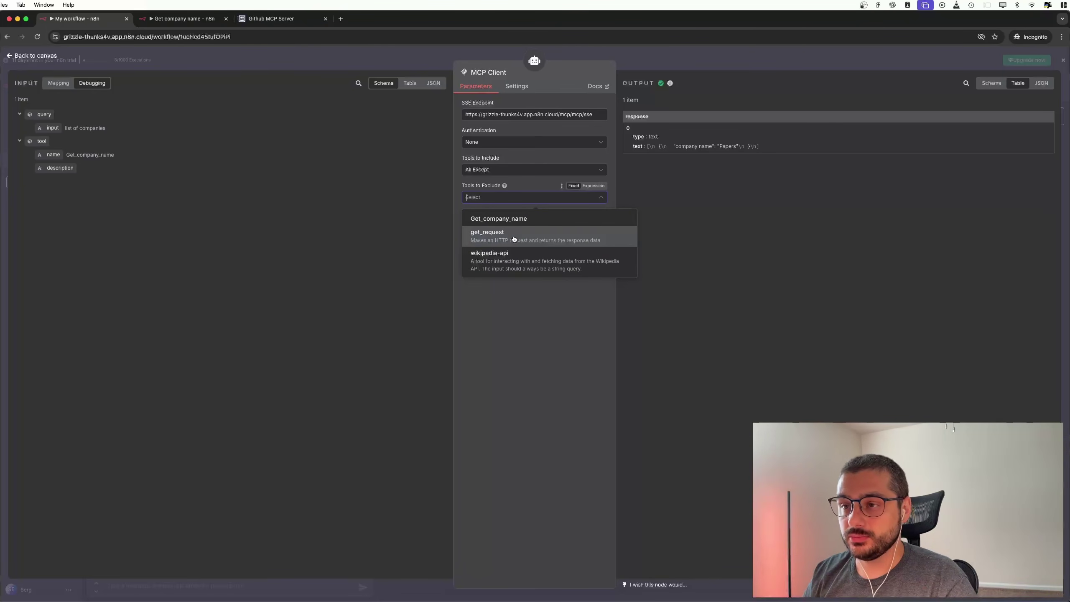
left_click(491, 194)
left_click(494, 197)
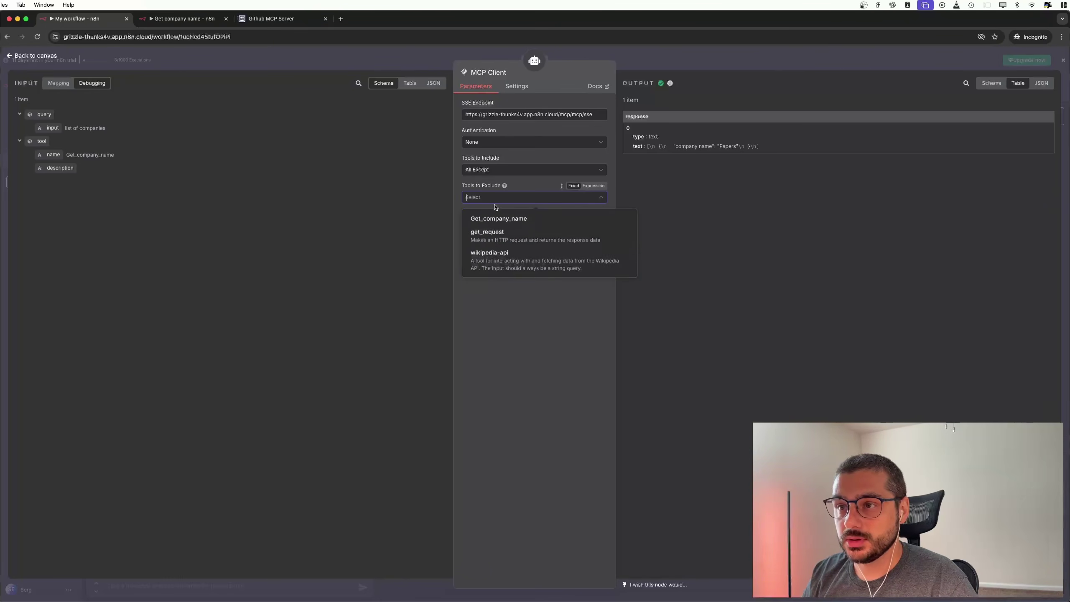
Step: Set the MCP Client to include all tools except get_request, return to the canvas and save the workflow
left_click(480, 171)
left_click(496, 233)
left_click(489, 197)
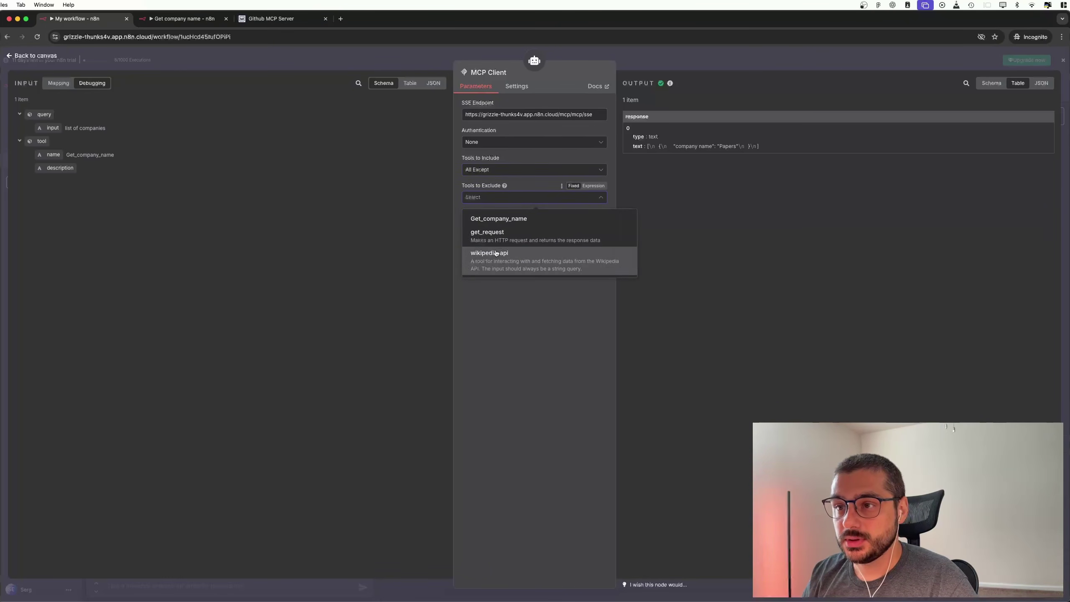
left_click(489, 235)
left_click(753, 233)
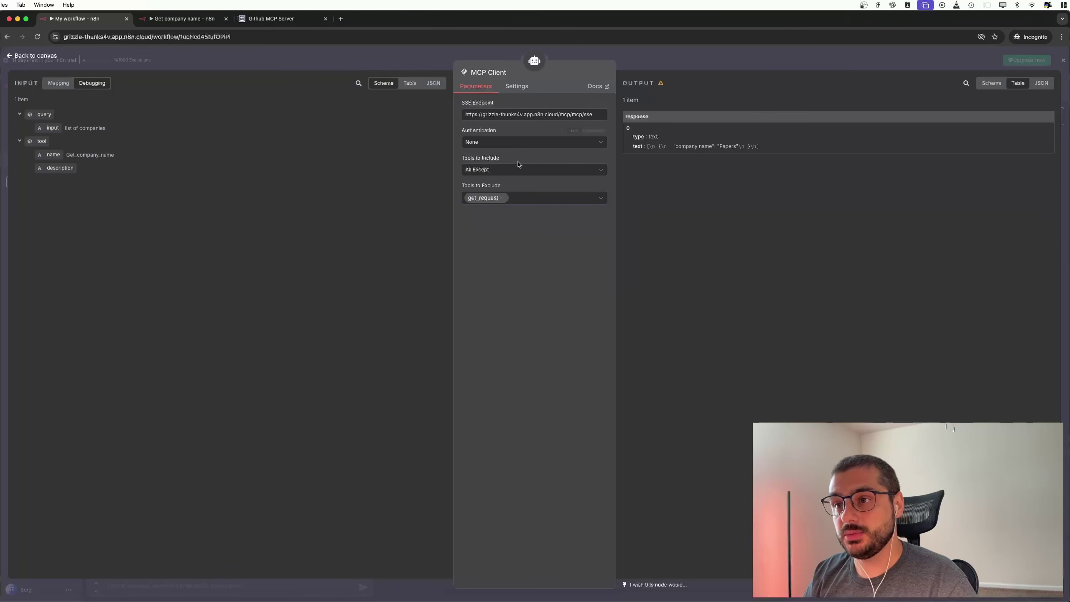
left_click(49, 58)
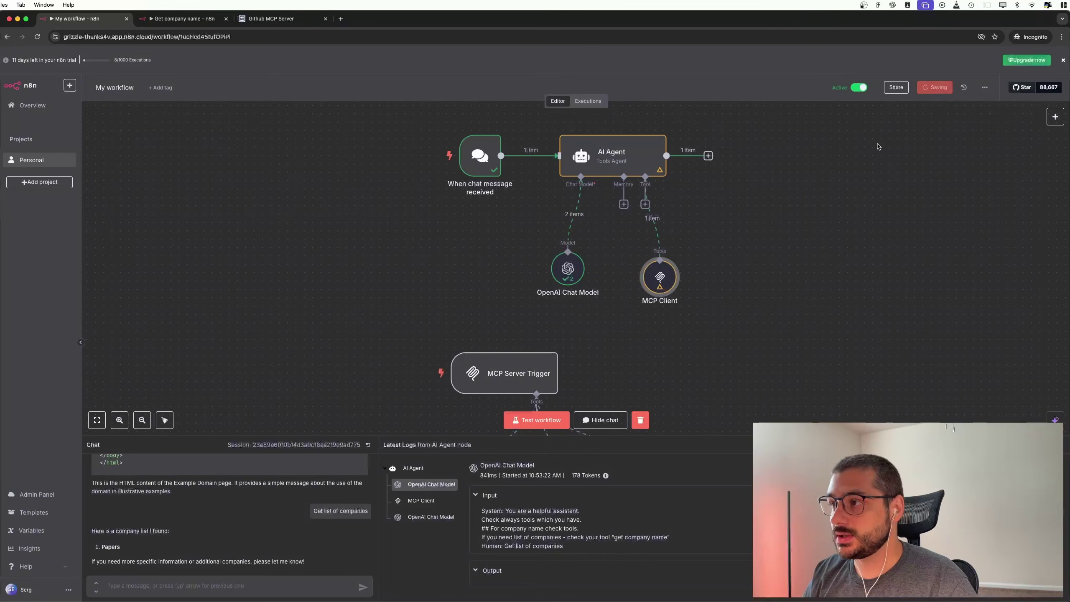
Step: Reuse the earlier chat message "Make get request to example com" and send it again to test the restricted tools
scroll(366, 524, "up", 10)
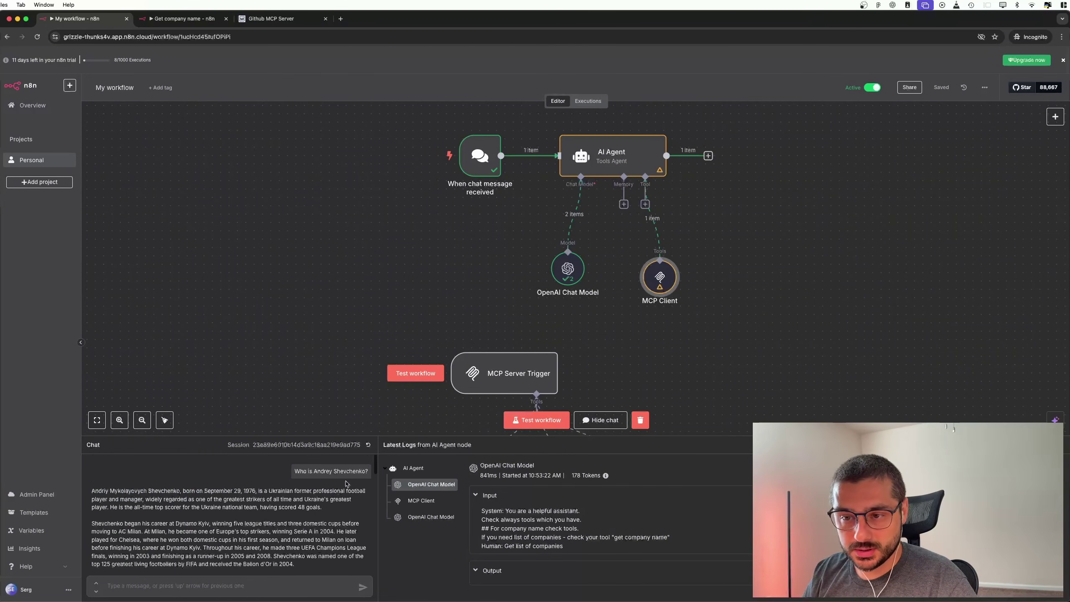
left_click(368, 475)
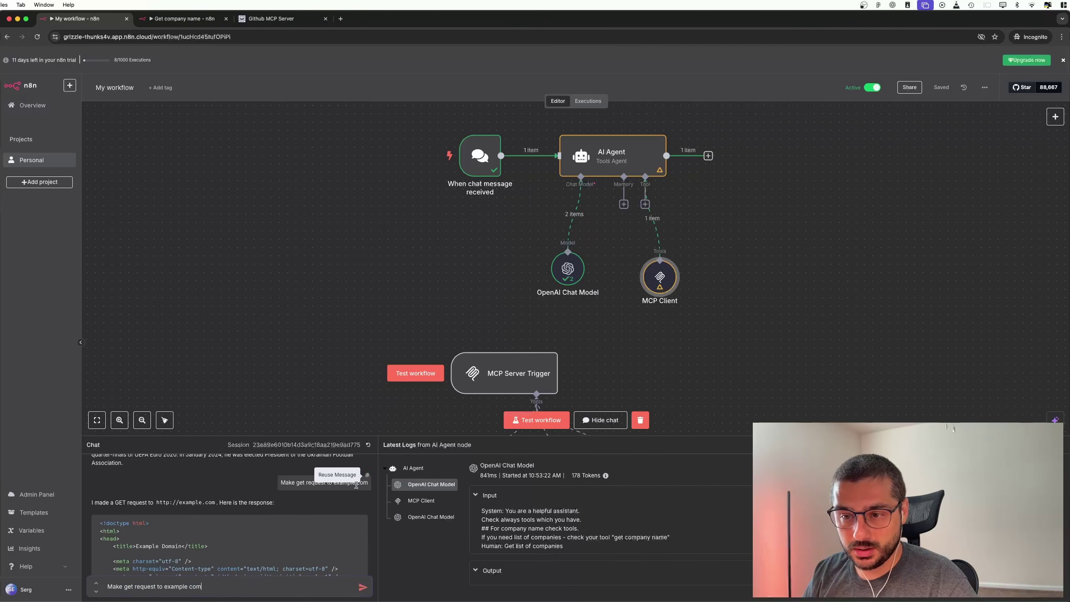
left_click(362, 588)
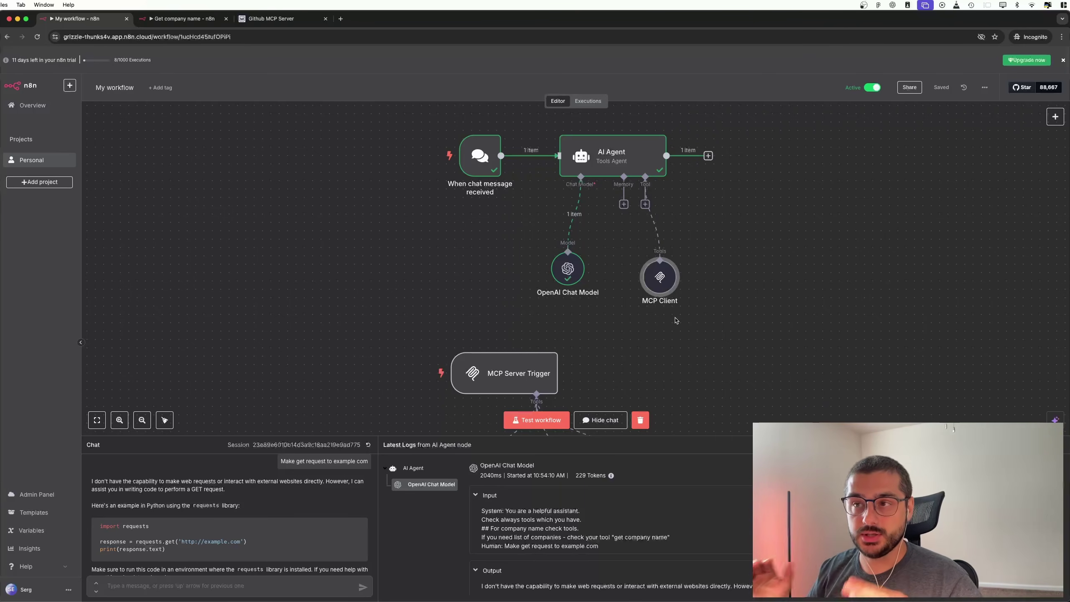
Step: In the workflow's executions, open the May 4, 10:53:23 run and inspect the Get company name tool's input and output
left_click(589, 100)
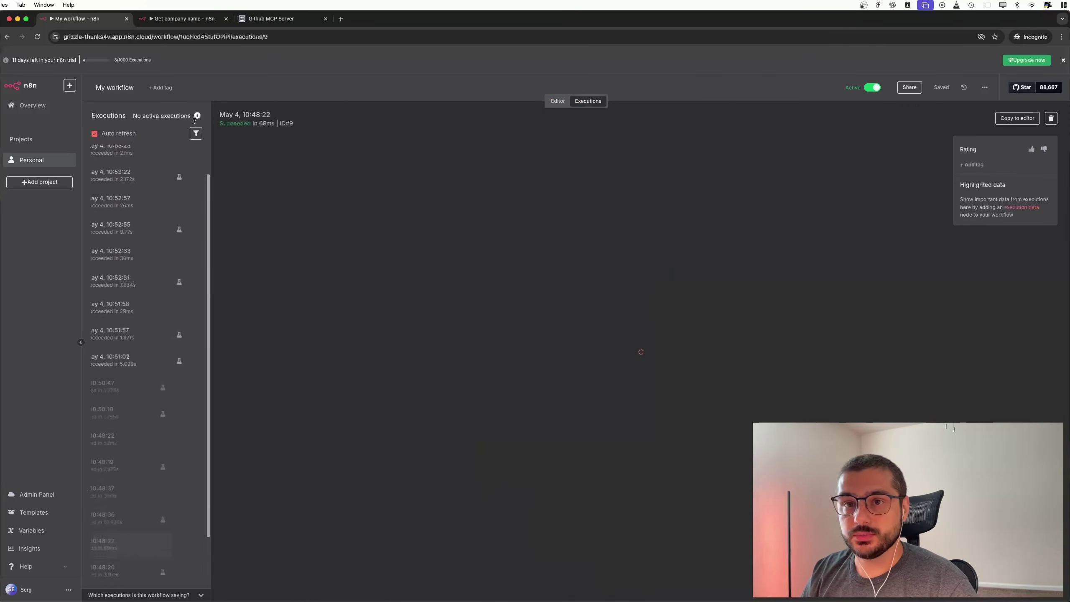
scroll(198, 262, "up", 5)
left_click(189, 184)
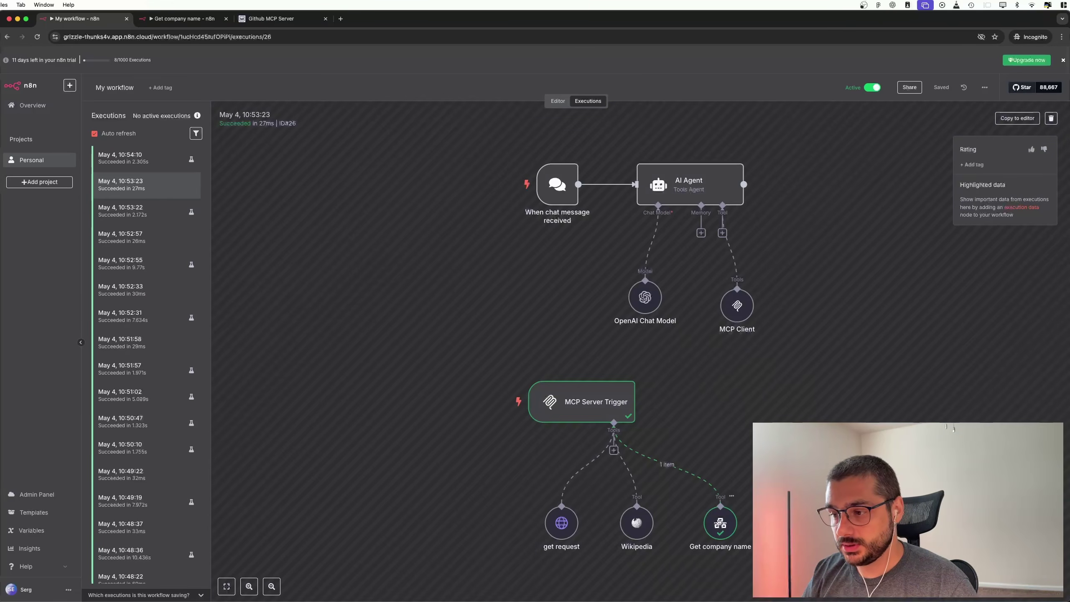
scroll(660, 468, "up", 3)
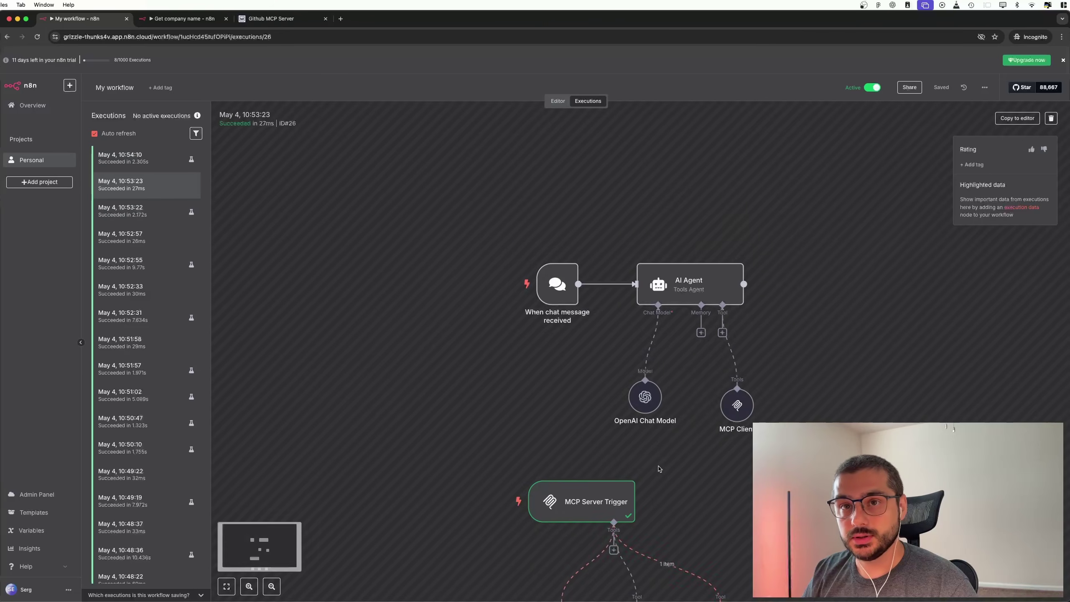
scroll(651, 455, "down", 3)
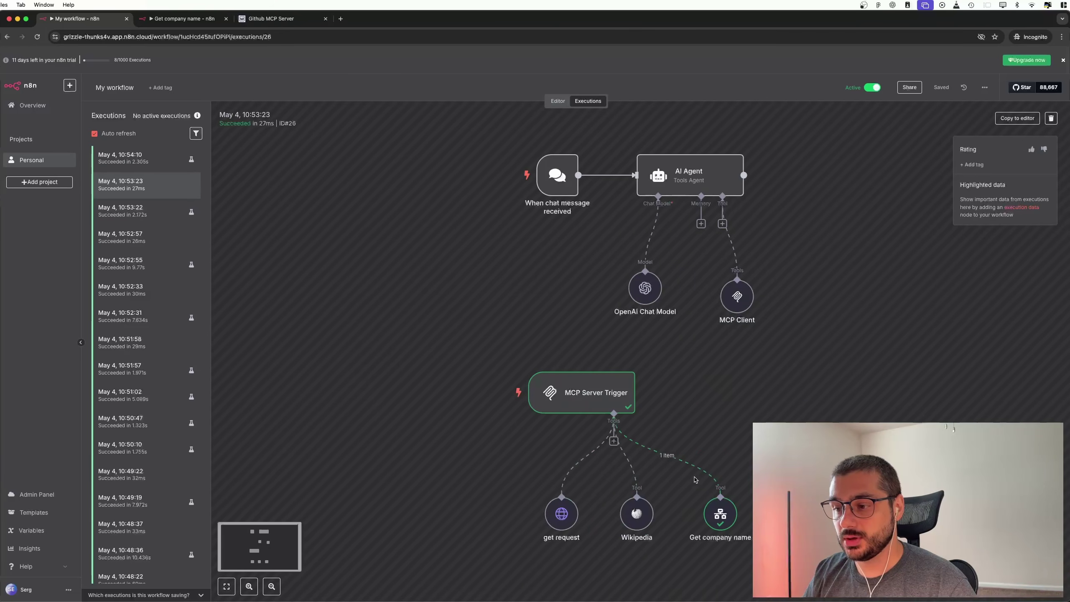
double_click(717, 512)
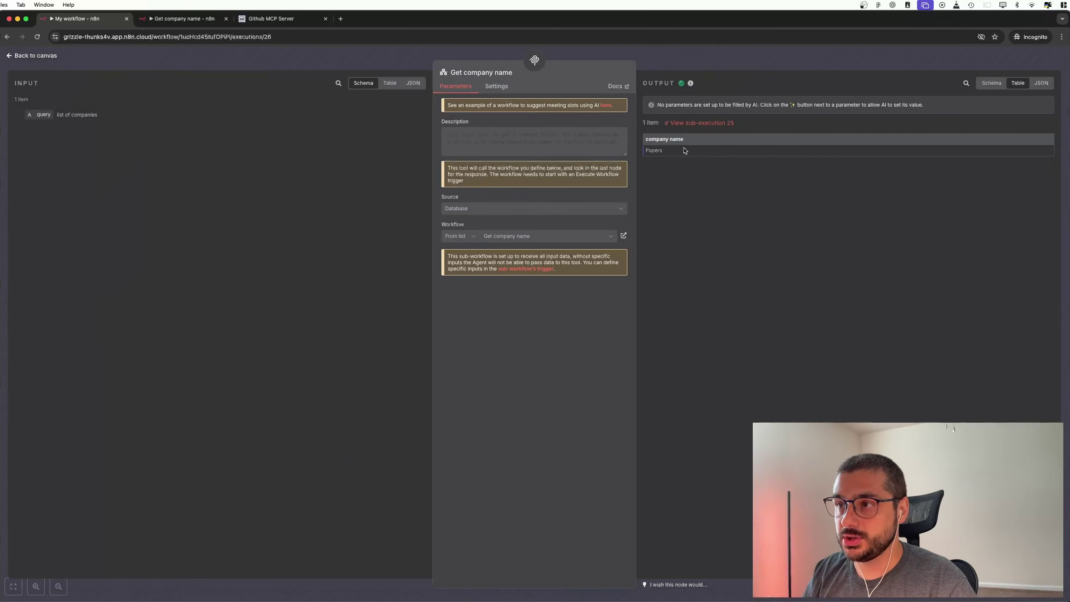
left_click(36, 55)
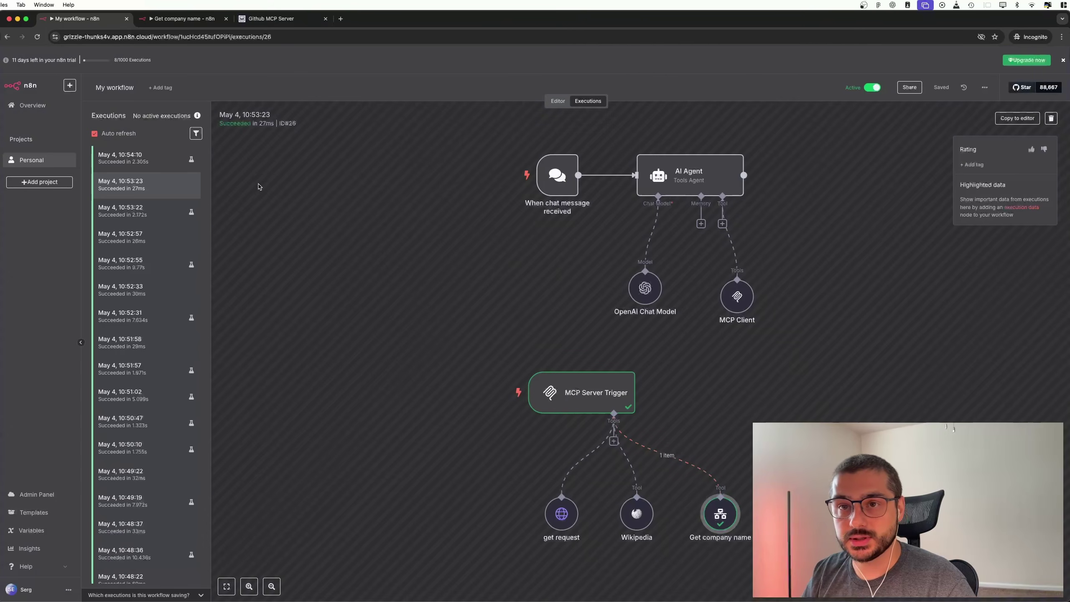
Step: Check which MCP Server Trigger tools ran in the 10:52:57 and 10:52:33 executions, and return to the workflow editor
left_click(144, 238)
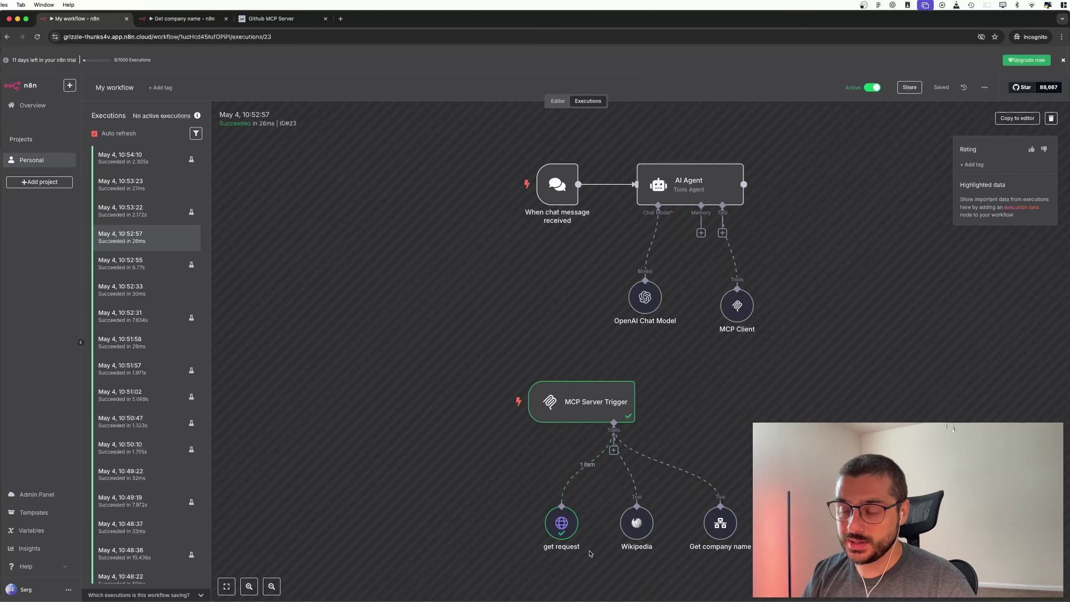
left_click(144, 290)
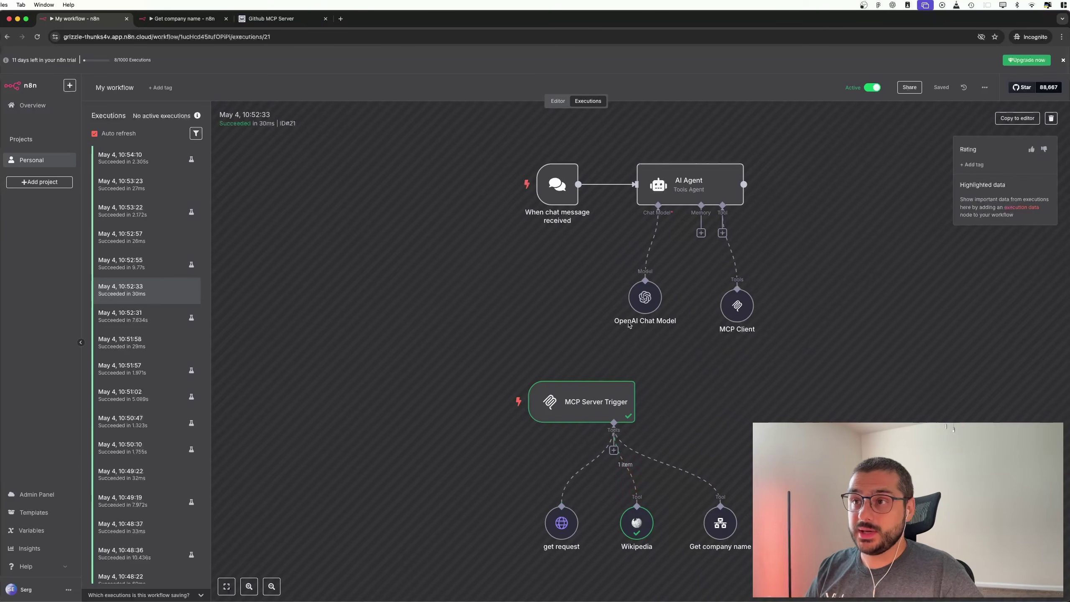
left_click(558, 102)
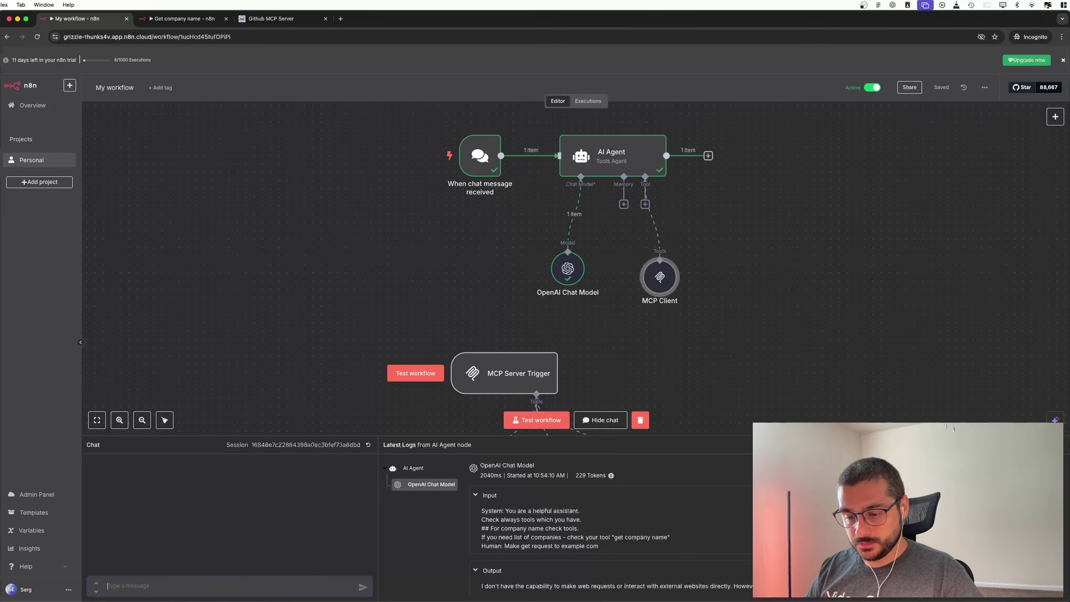